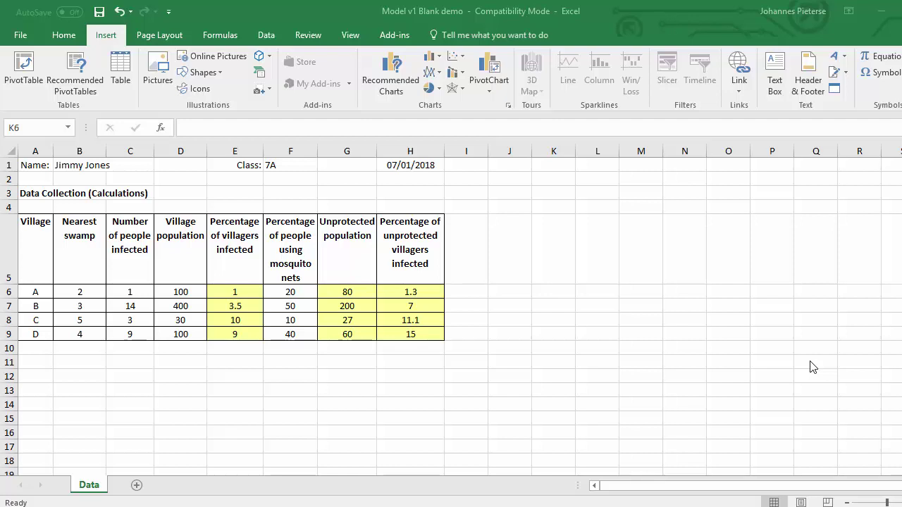
# - Switch to the Model v1 Charts example PDF in Adobe Acrobat Pro, examine its three column charts, and return to the Excel workbook
pyautogui.hotkey('alt', 'Tab')
pyautogui.hotkey('alt', 'Tab')
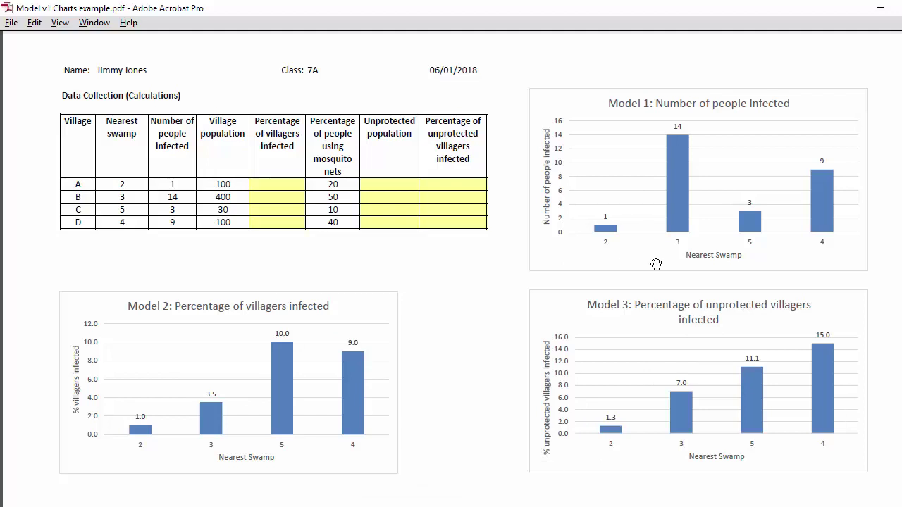
pyautogui.hotkey('alt', 'Tab')
pyautogui.press('Tab')
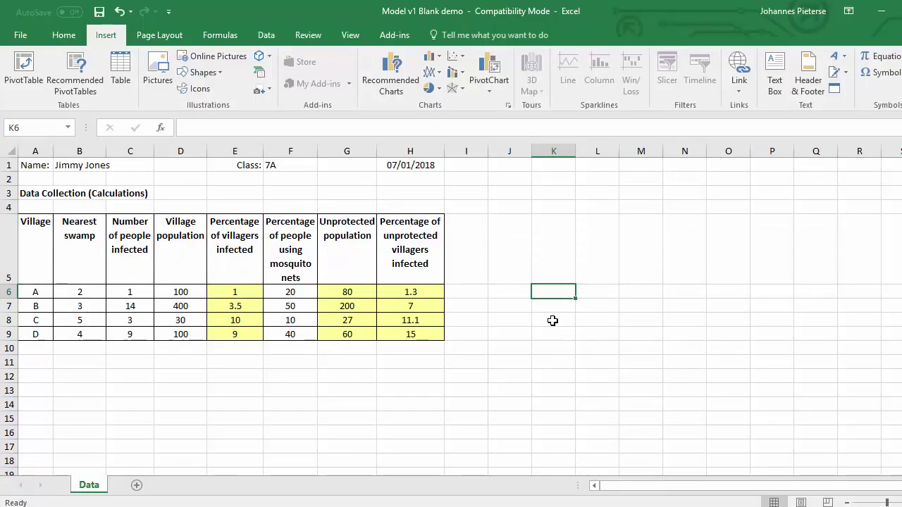
pyautogui.click(508, 253)
pyautogui.click(467, 391)
pyautogui.click(292, 405)
pyautogui.click(594, 233)
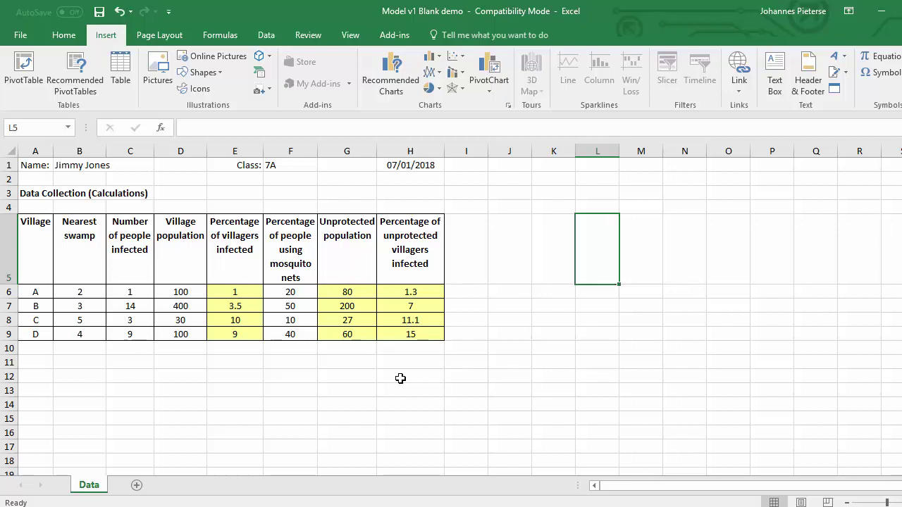
pyautogui.moveTo(138, 266); pyautogui.dragTo(132, 329)
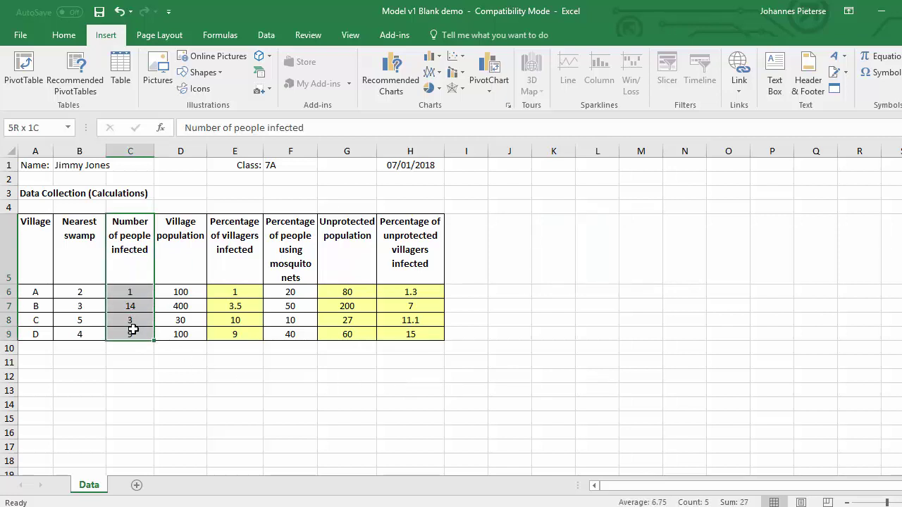
pyautogui.moveTo(73, 259); pyautogui.dragTo(80, 335)
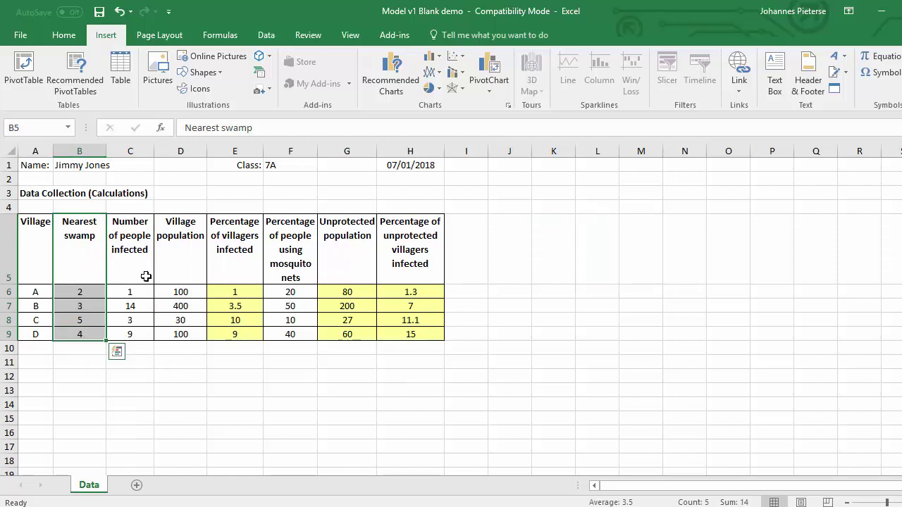
pyautogui.click(102, 261)
pyautogui.moveTo(101, 262); pyautogui.dragTo(129, 333)
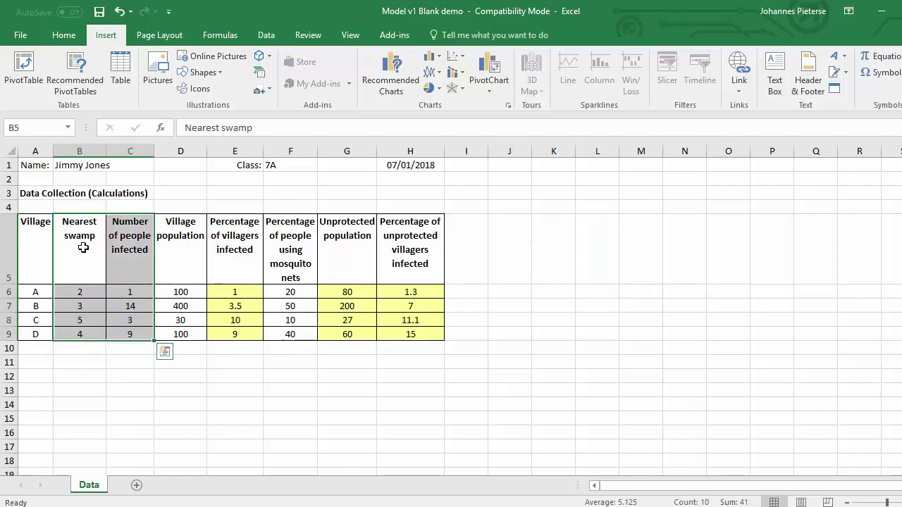
pyautogui.moveTo(163, 240); pyautogui.dragTo(188, 334)
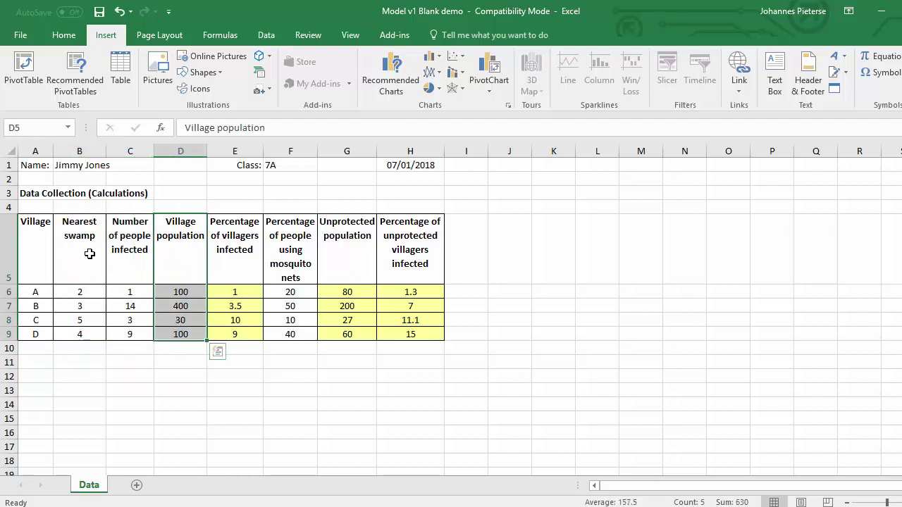
pyautogui.moveTo(90, 252); pyautogui.dragTo(89, 334)
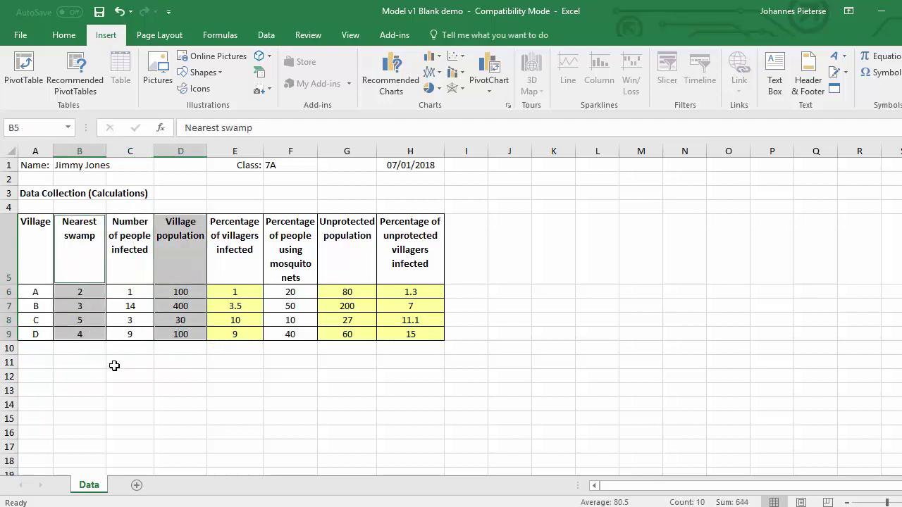
pyautogui.click(117, 367)
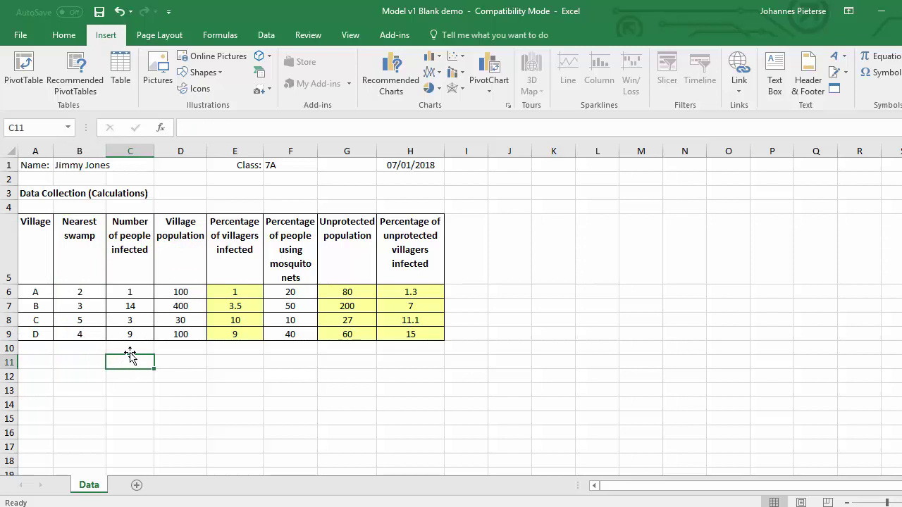
pyautogui.moveTo(83, 241); pyautogui.dragTo(130, 336)
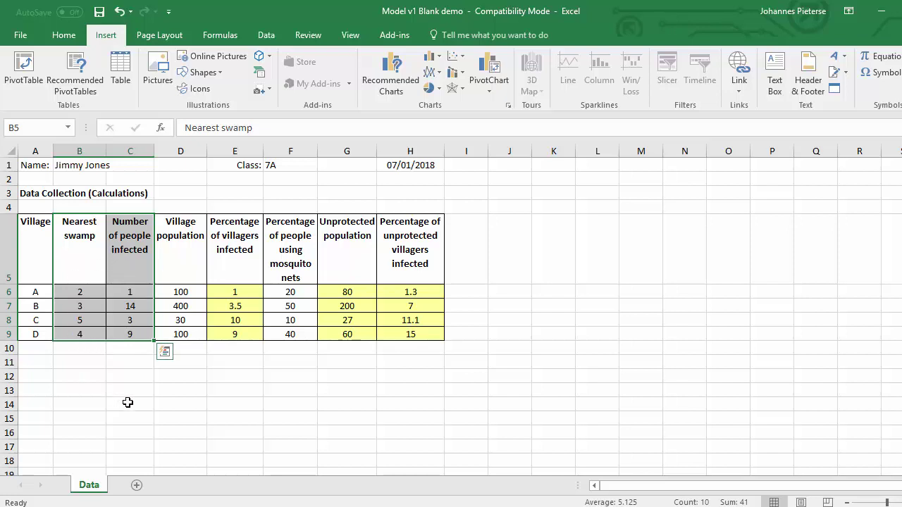
pyautogui.click(130, 260)
pyautogui.moveTo(132, 248); pyautogui.dragTo(131, 334)
pyautogui.moveTo(81, 290); pyautogui.dragTo(96, 336)
pyautogui.moveTo(86, 254); pyautogui.dragTo(134, 340)
pyautogui.click(139, 365)
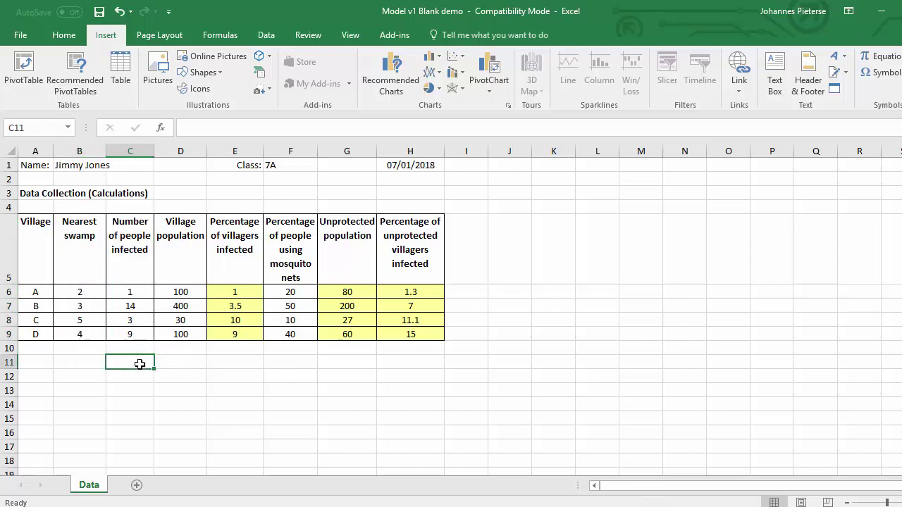
# - Insert a clustered column chart from the Nearest swamp and Number of people infected columns (B5:C9) and place it to the right of the table
pyautogui.moveTo(81, 251); pyautogui.dragTo(114, 337)
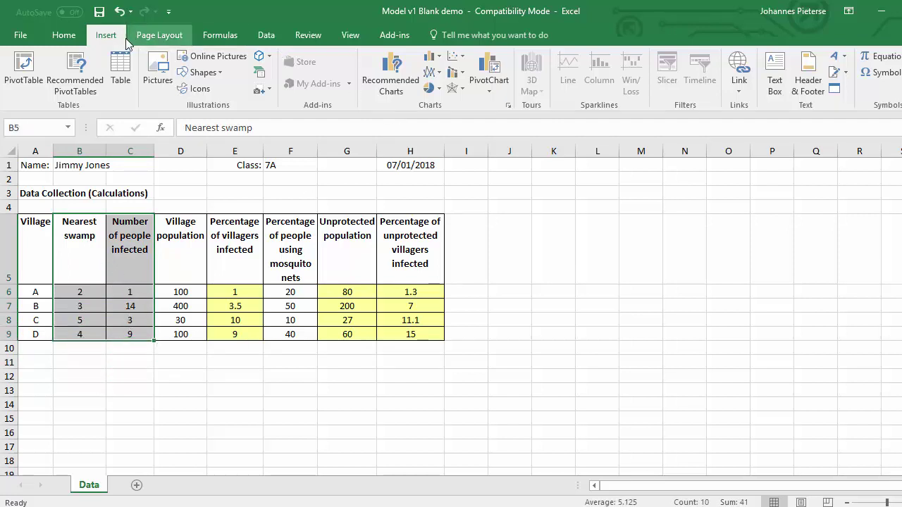
pyautogui.click(63, 35)
pyautogui.click(105, 38)
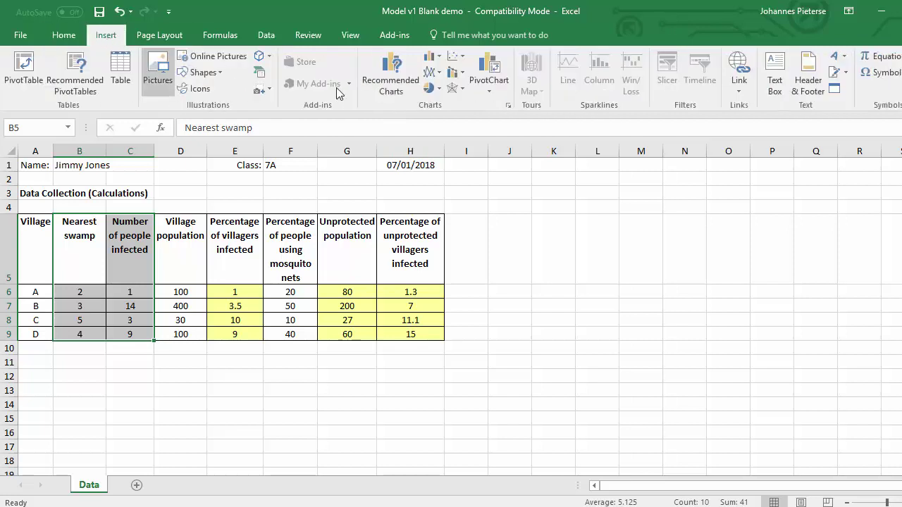
pyautogui.click(443, 62)
pyautogui.click(437, 70)
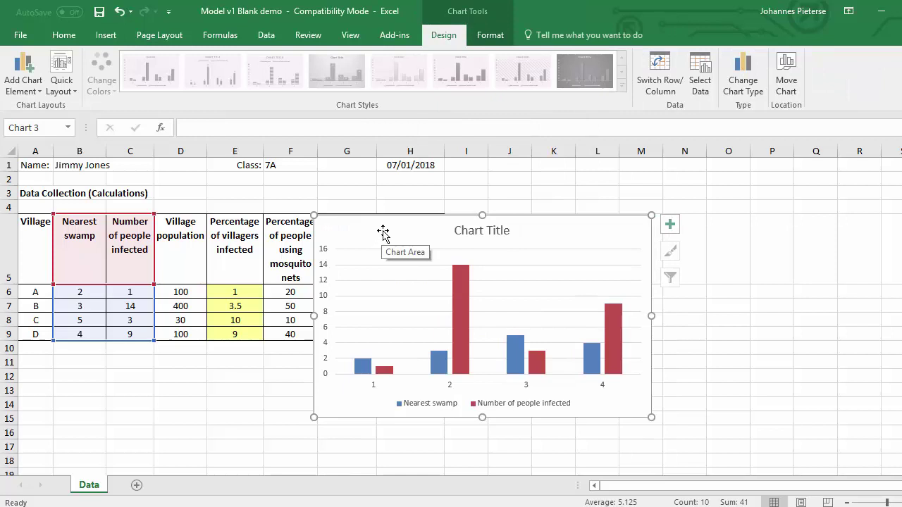
pyautogui.moveTo(388, 230); pyautogui.dragTo(558, 188)
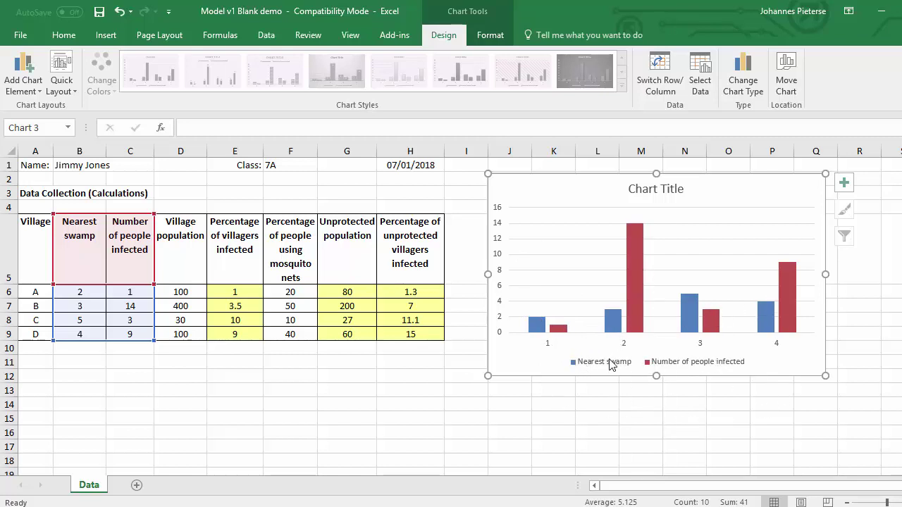
# - Delete the Nearest swamp series from the column chart
pyautogui.click(769, 324)
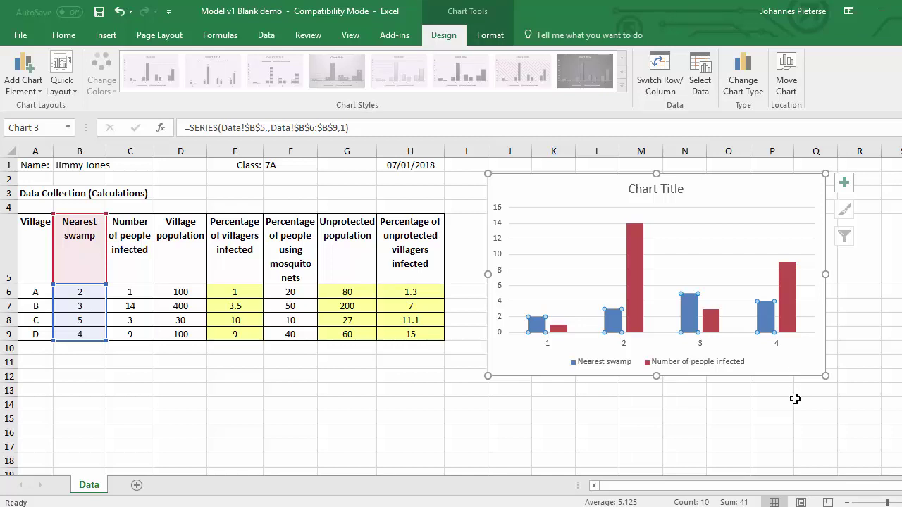
pyautogui.press('Delete')
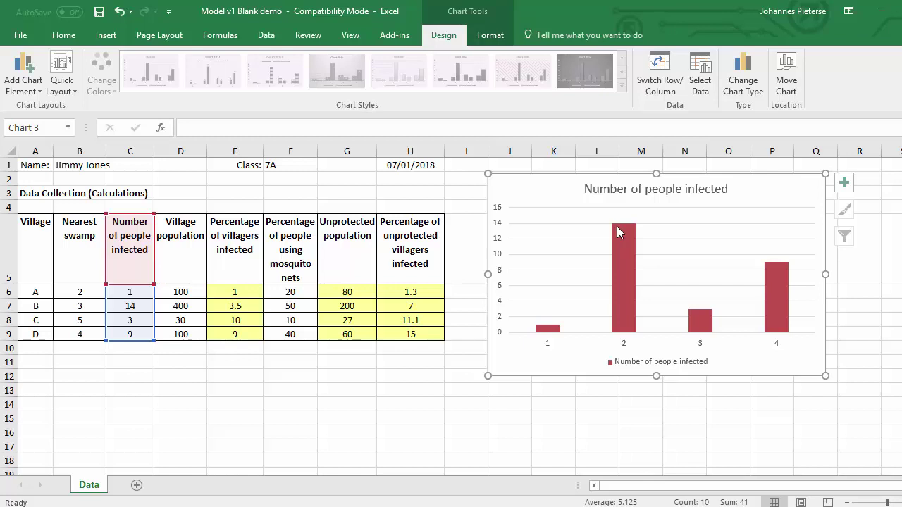
pyautogui.click(550, 349)
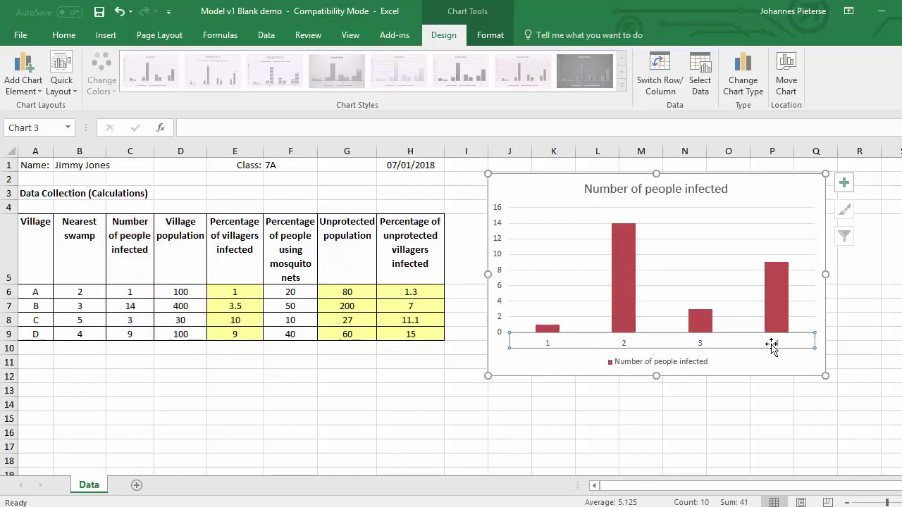
pyautogui.click(767, 432)
pyautogui.click(790, 203)
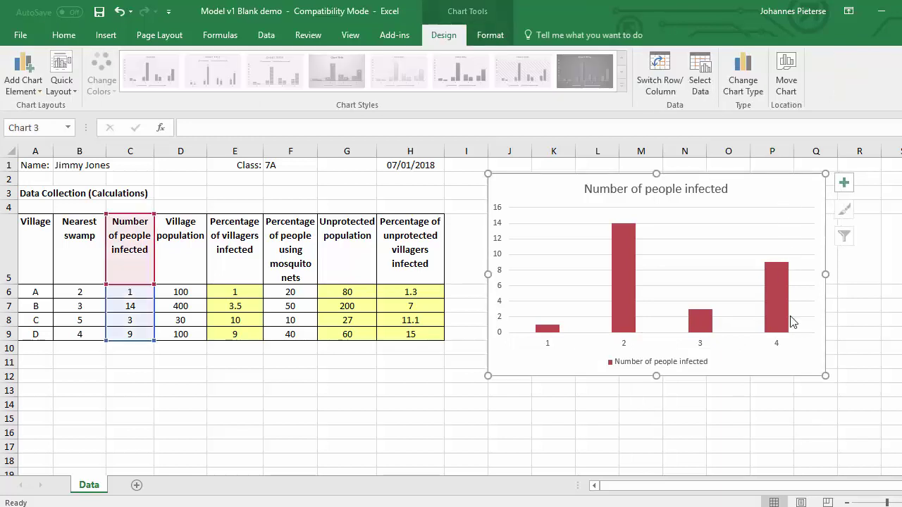
# - Set the chart's horizontal axis labels to the Nearest swamp values in B6:B9 of the Data sheet
pyautogui.click(626, 348)
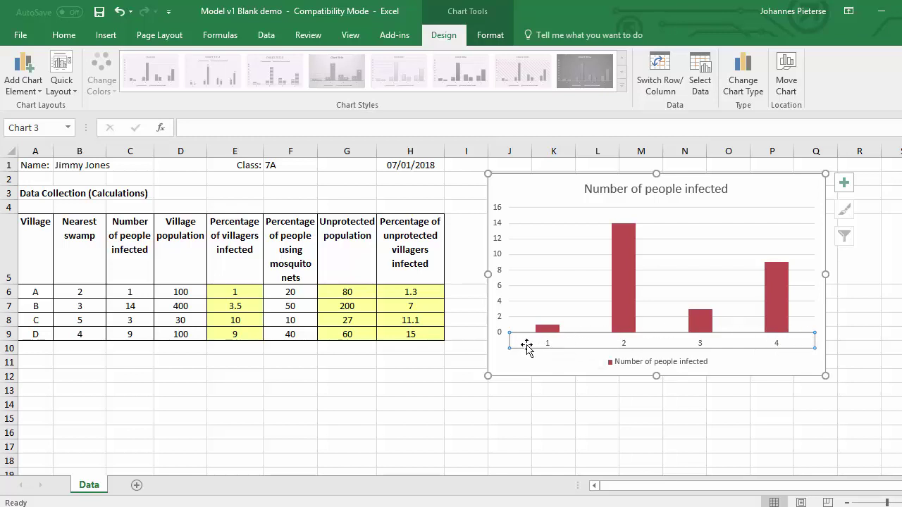
pyautogui.rightClick(589, 345)
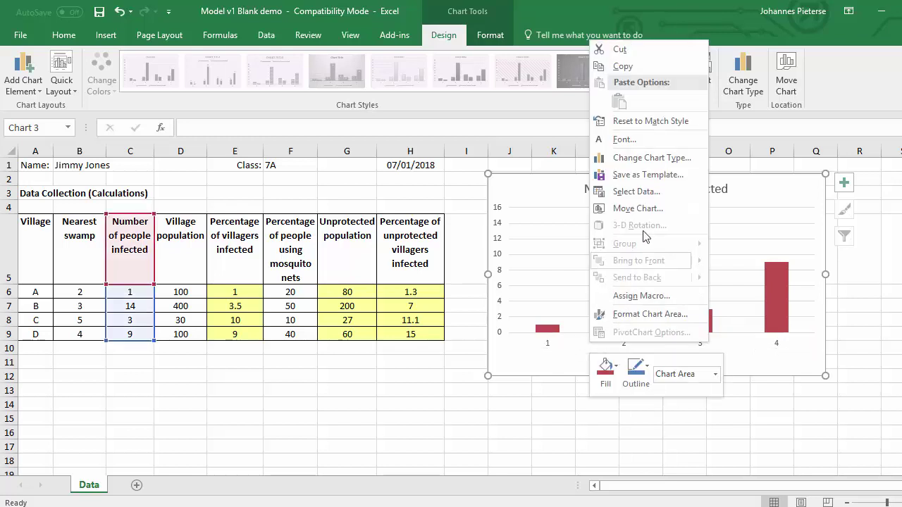
pyautogui.click(649, 192)
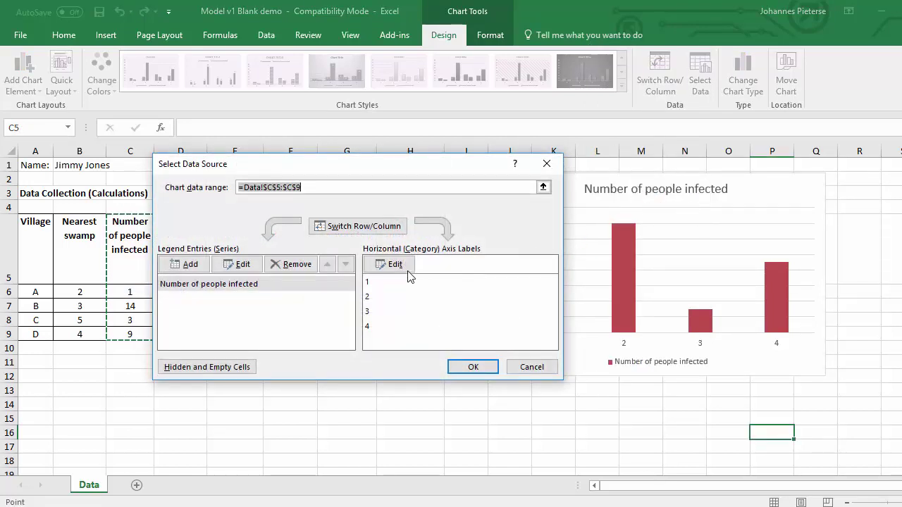
pyautogui.moveTo(269, 169); pyautogui.dragTo(388, 165)
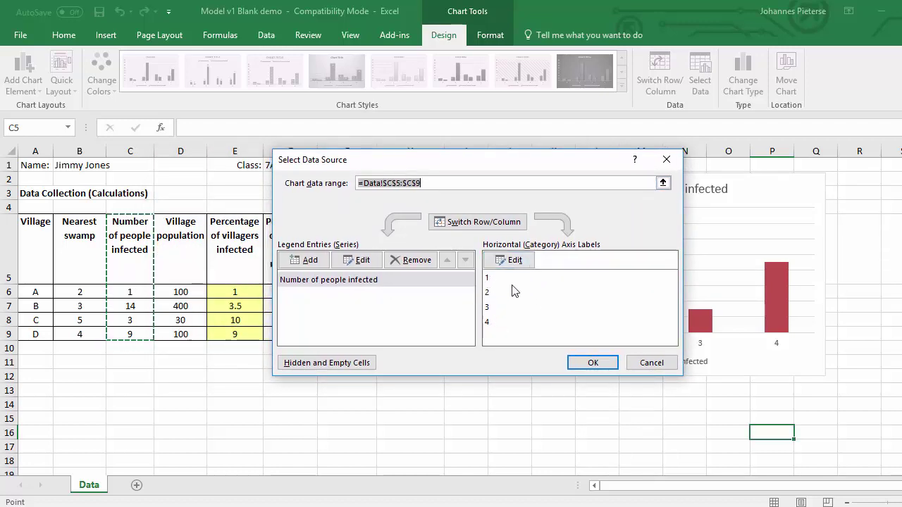
pyautogui.click(513, 262)
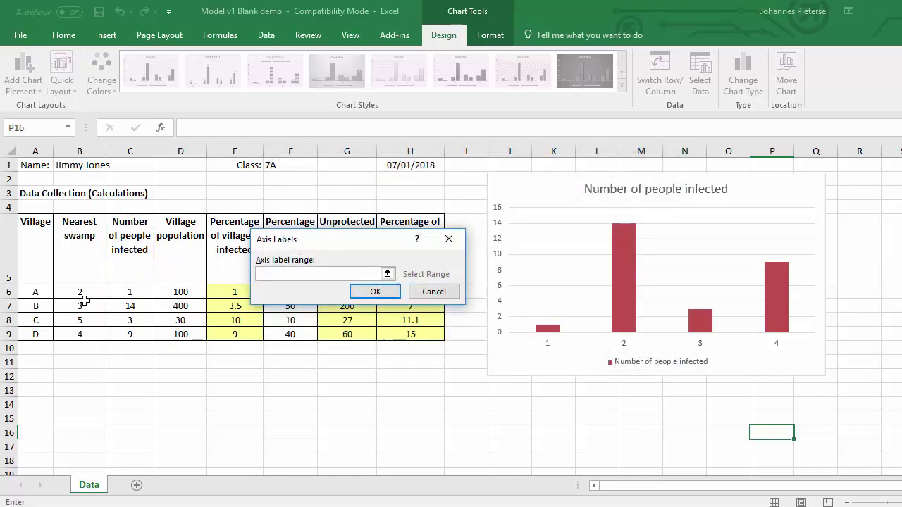
pyautogui.moveTo(86, 289); pyautogui.dragTo(90, 337)
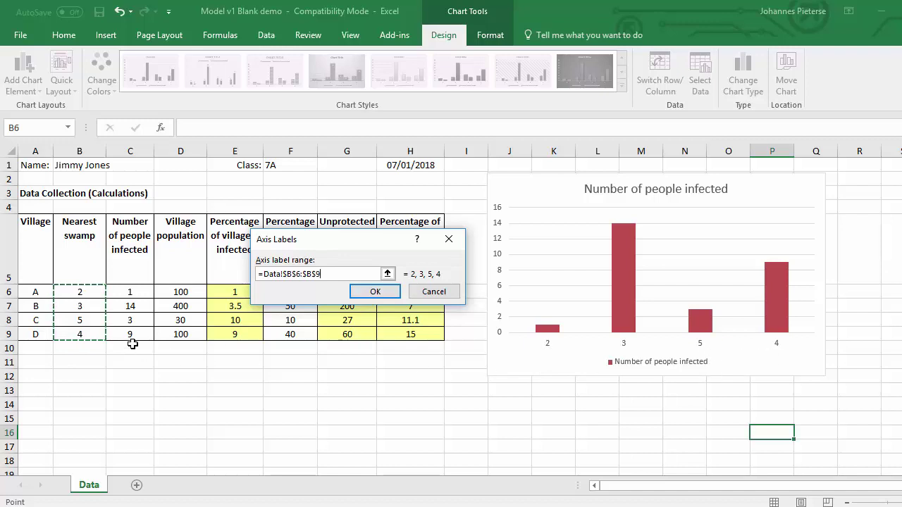
pyautogui.click(375, 293)
pyautogui.click(595, 364)
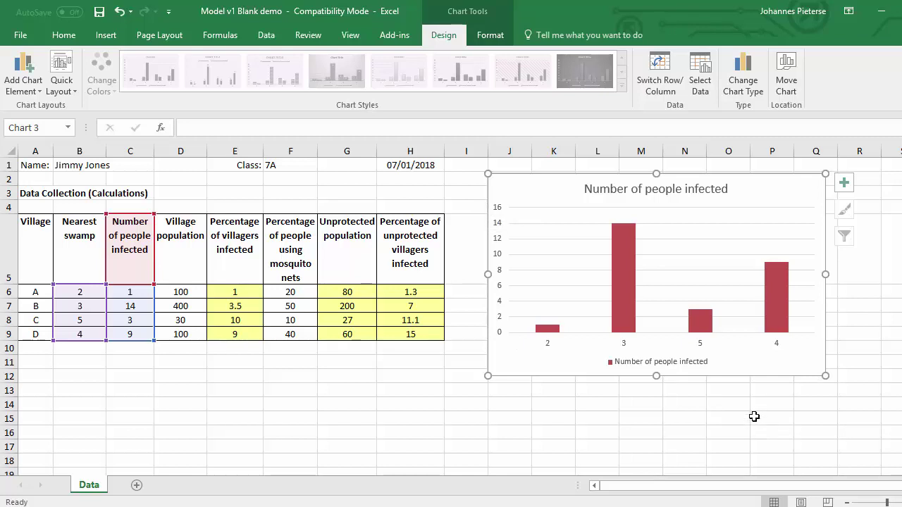
# - Add axis titles to the chart and set the horizontal axis title to "Nearest Swamp"
pyautogui.click(845, 184)
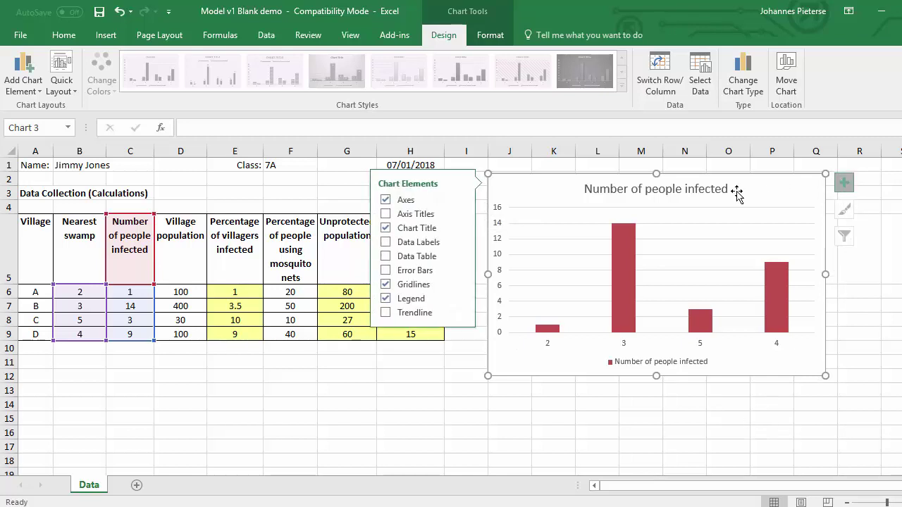
pyautogui.click(387, 214)
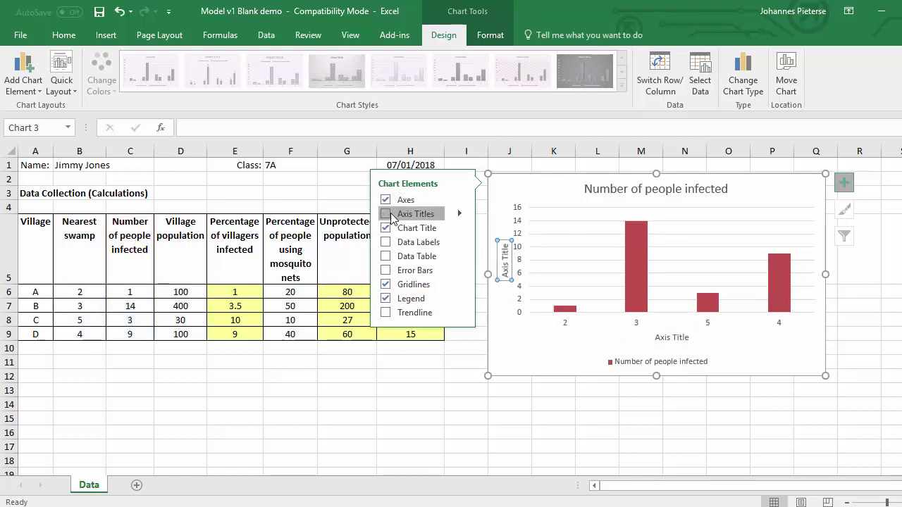
pyautogui.click(683, 339)
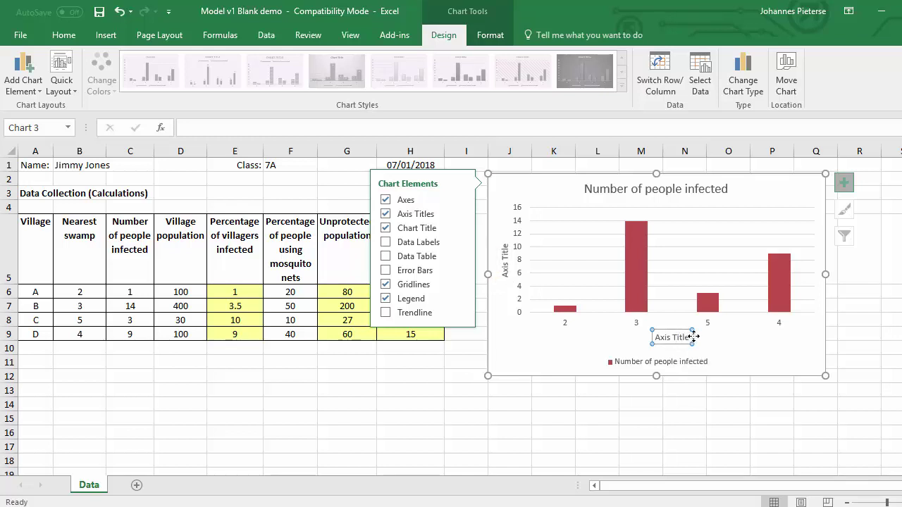
pyautogui.click(689, 337)
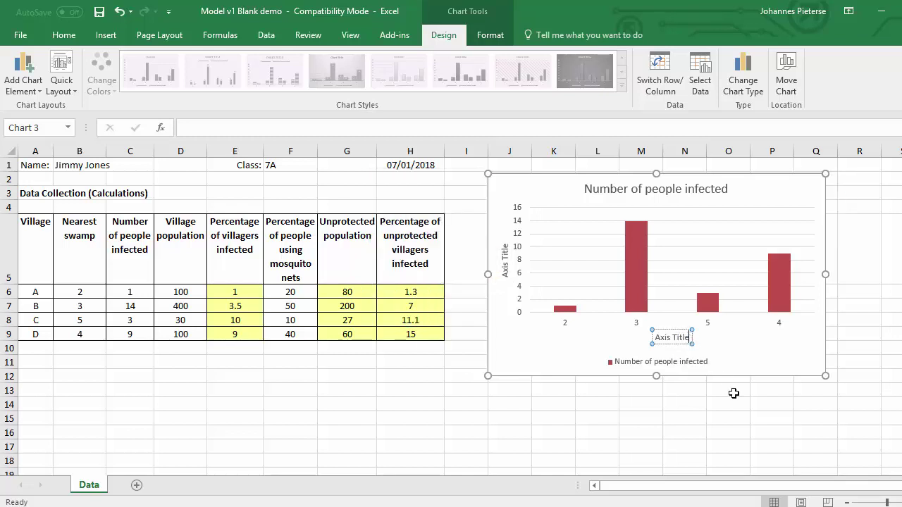
pyautogui.press('BackSpace')
pyautogui.press('BackSpace')
pyautogui.press('BackSpace')
pyautogui.press('BackSpace')
pyautogui.press('BackSpace')
pyautogui.press('BackSpace')
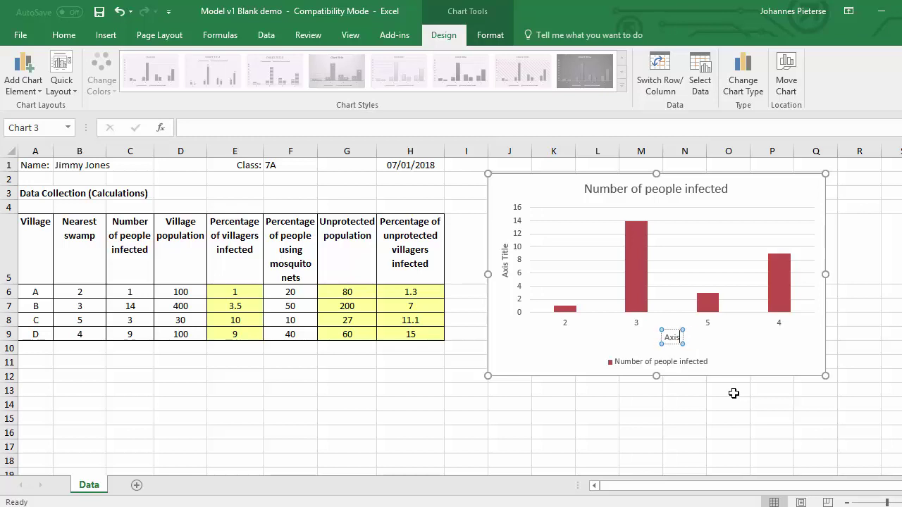
pyautogui.press('BackSpace')
pyautogui.press('BackSpace')
pyautogui.press('BackSpace')
pyautogui.press('BackSpace')
pyautogui.write('Nearest Swamp')
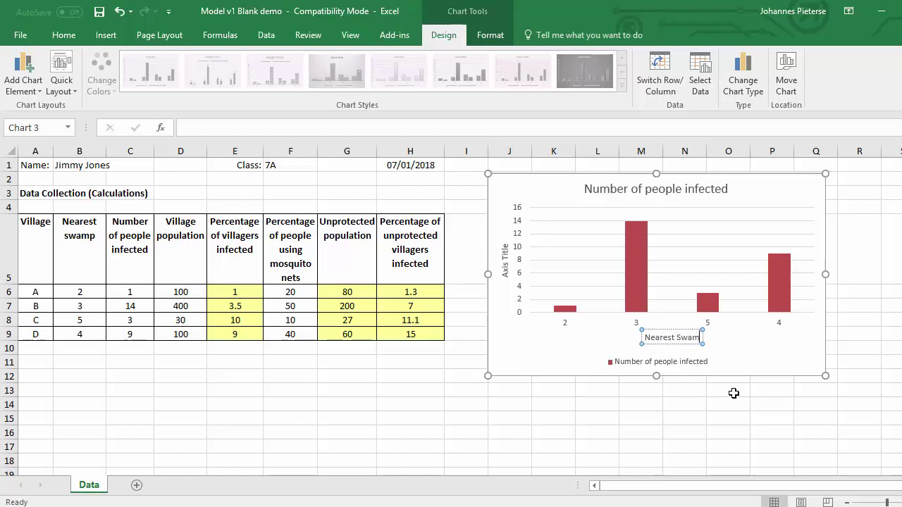
# - Set the vertical axis title of the Number of people infected chart to "Number of people infected"
pyautogui.click(506, 262)
pyautogui.click(505, 250)
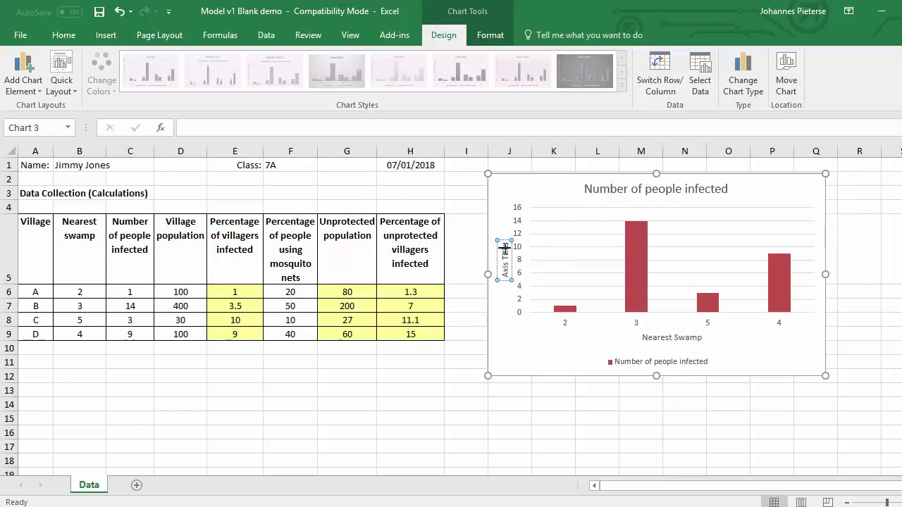
pyautogui.press('BackSpace')
pyautogui.press('BackSpace')
pyautogui.press('BackSpace')
pyautogui.press('BackSpace')
pyautogui.press('BackSpace')
pyautogui.press('BackSpace')
pyautogui.press('BackSpace')
pyautogui.press('BackSpace')
pyautogui.press('BackSpace')
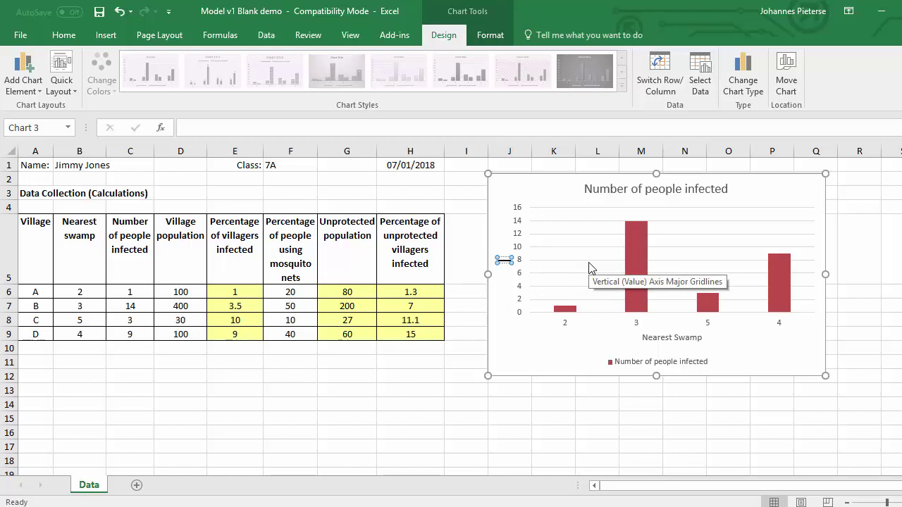
pyautogui.write('Number of')
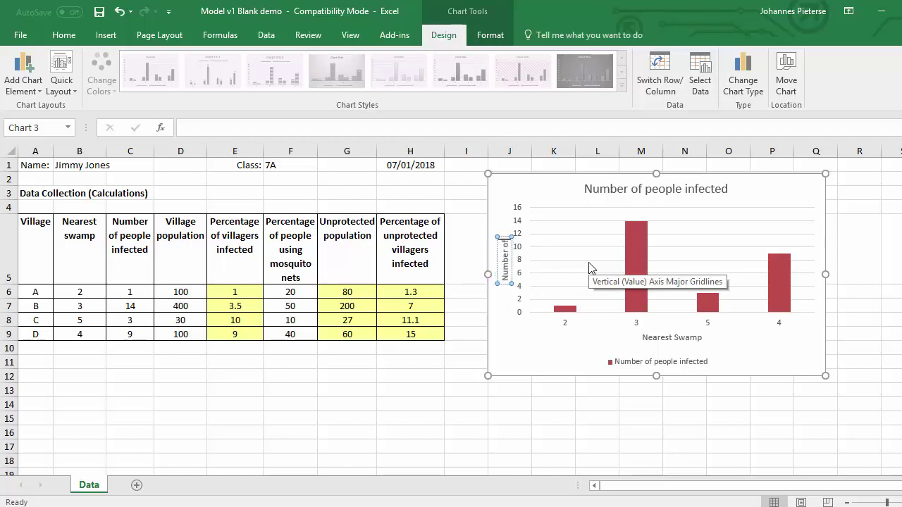
pyautogui.write(' peop')
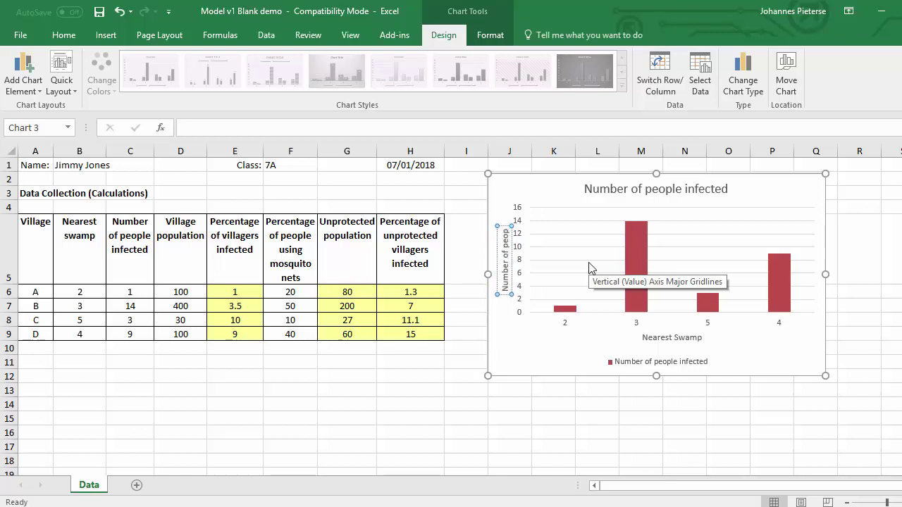
pyautogui.write('le infected')
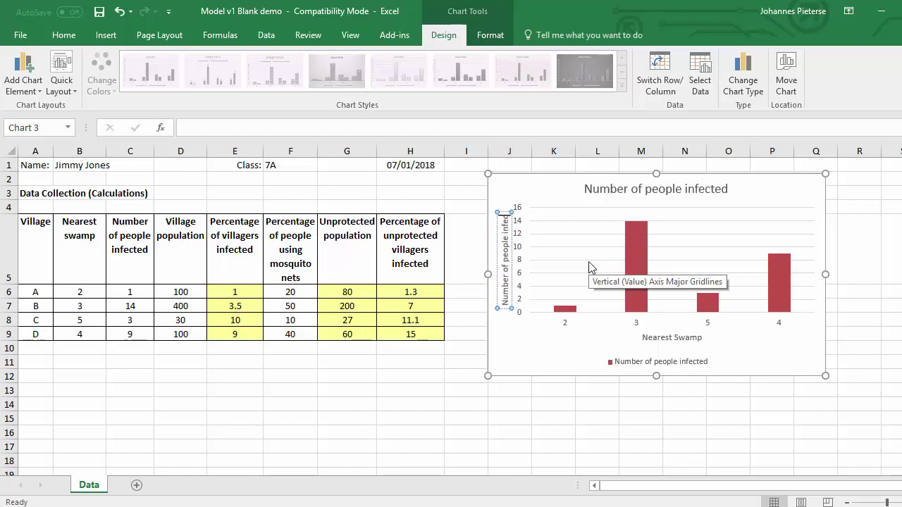
pyautogui.click(552, 348)
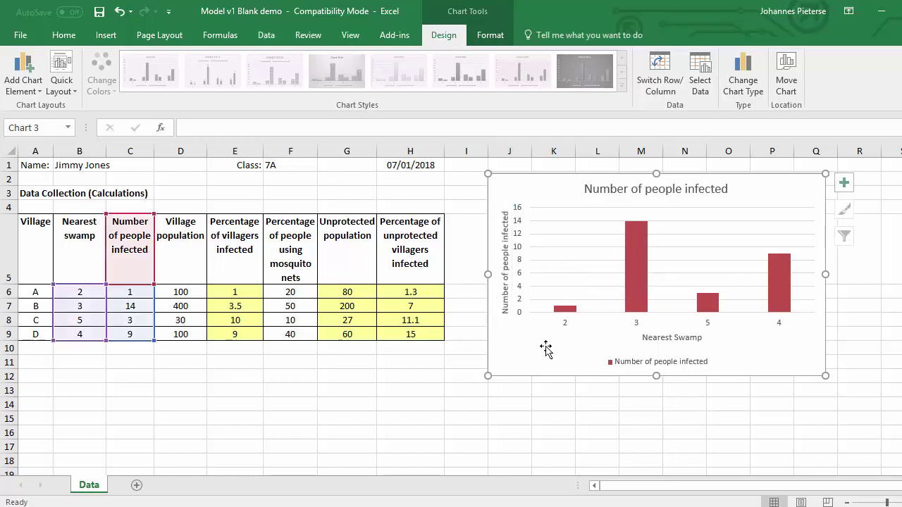
# - Remove the legend from the Number of people infected chart and add data labels to its columns
pyautogui.click(684, 368)
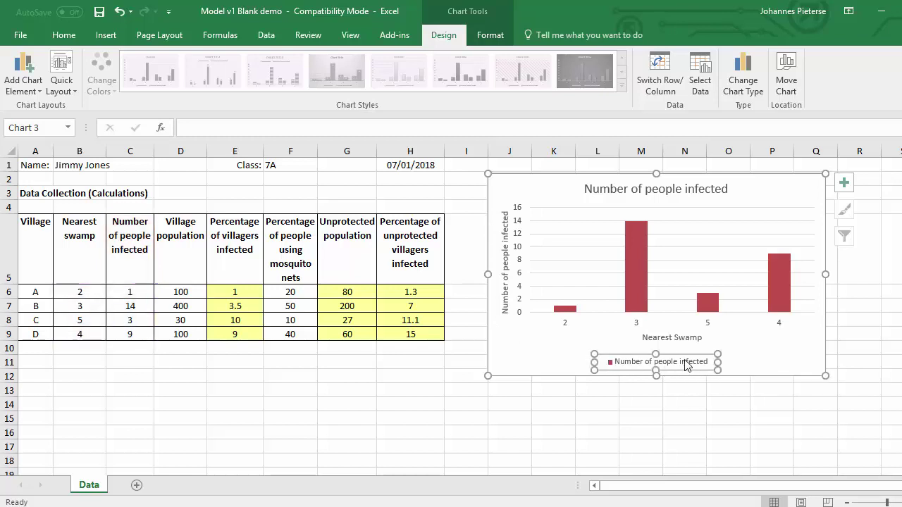
pyautogui.click(844, 183)
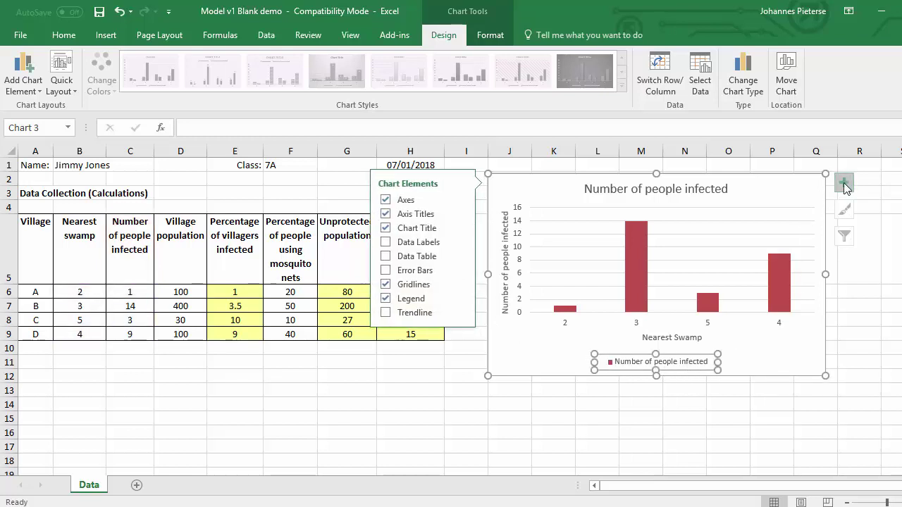
pyautogui.click(386, 299)
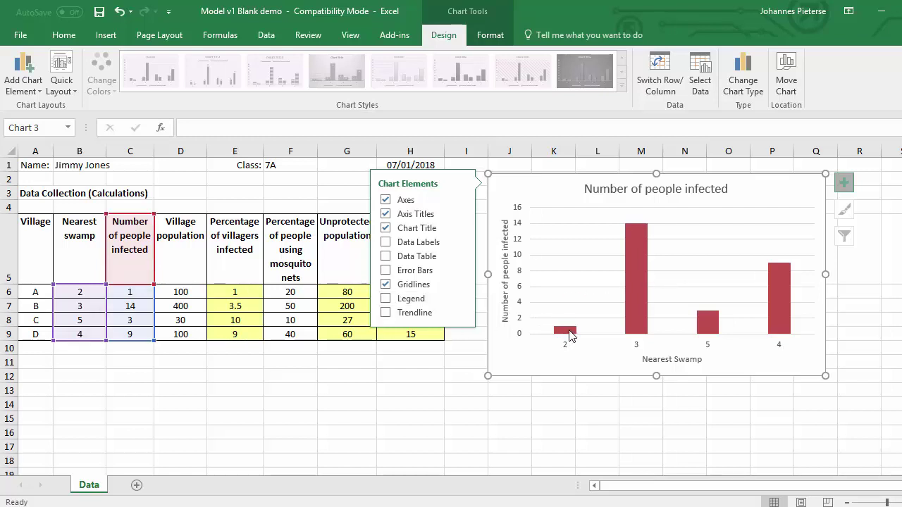
pyautogui.click(385, 243)
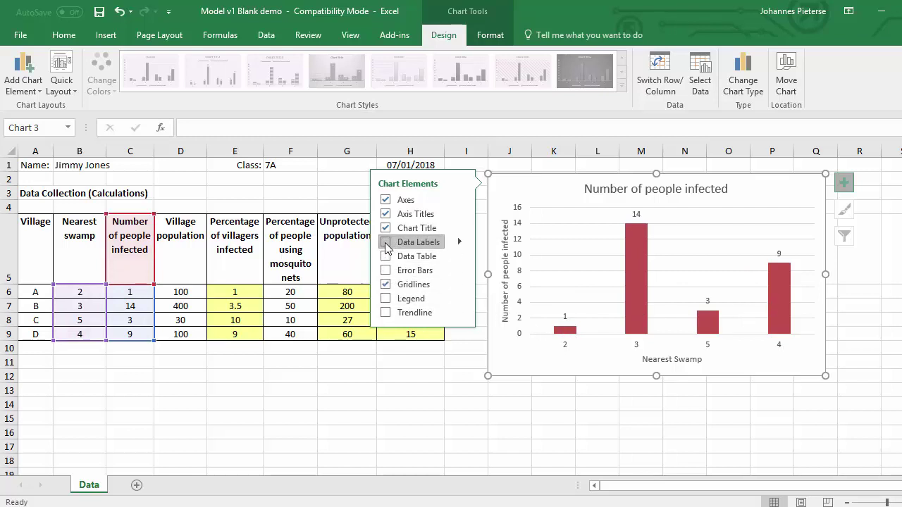
pyautogui.click(465, 390)
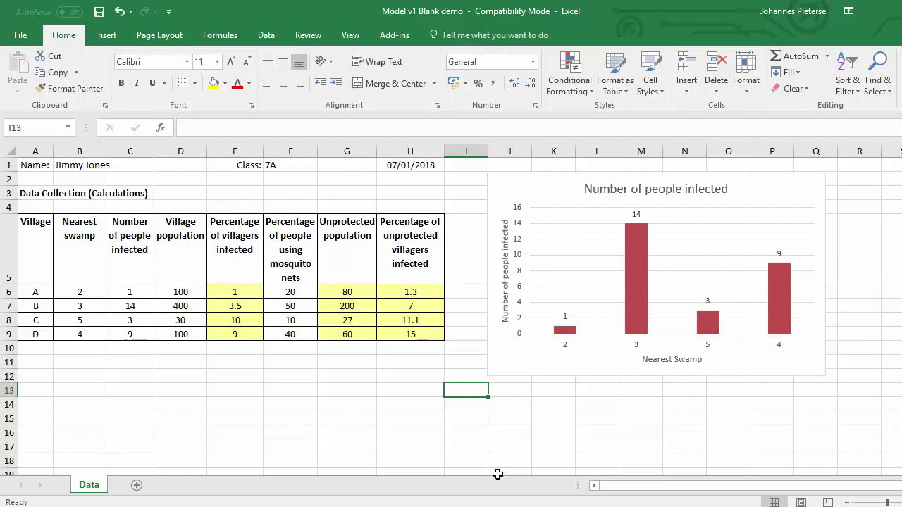
pyautogui.click(447, 428)
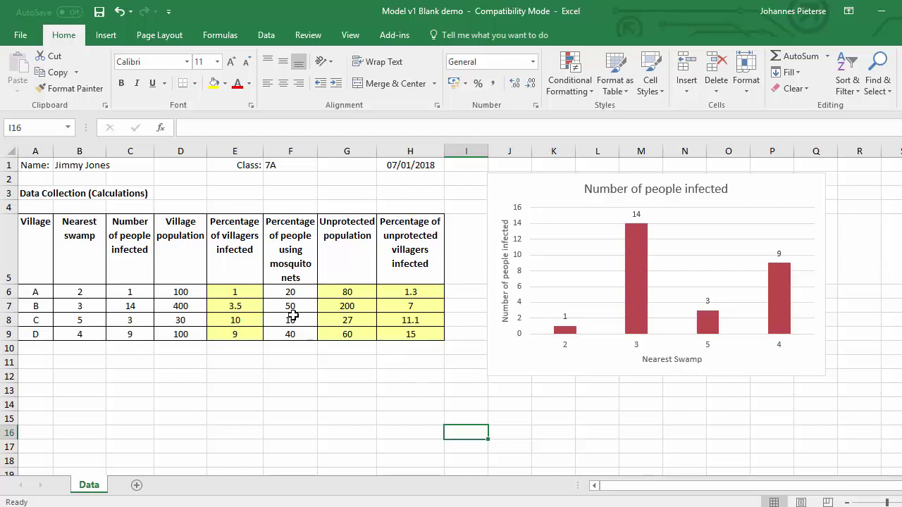
# - Insert a clustered column chart from the Percentage of villagers infected column (E5:E9) and place it below the table
pyautogui.moveTo(234, 238); pyautogui.dragTo(238, 333)
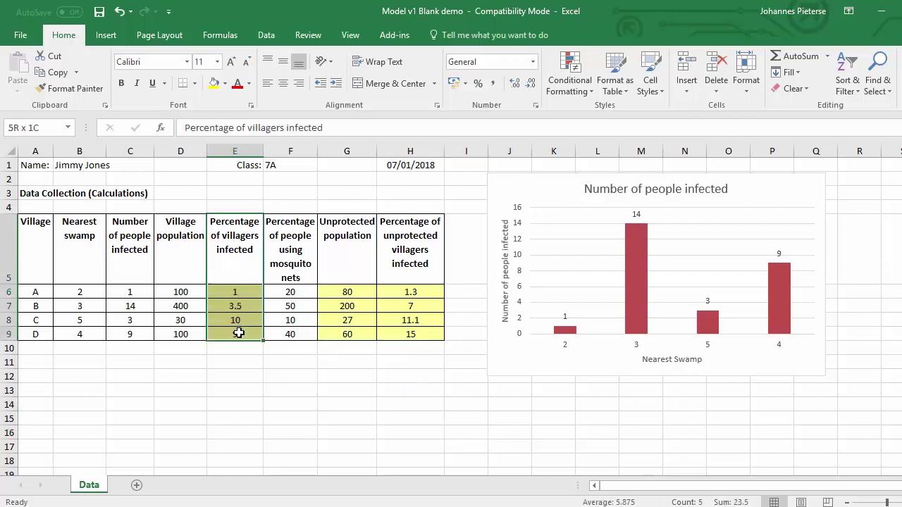
pyautogui.moveTo(86, 291); pyautogui.dragTo(87, 335)
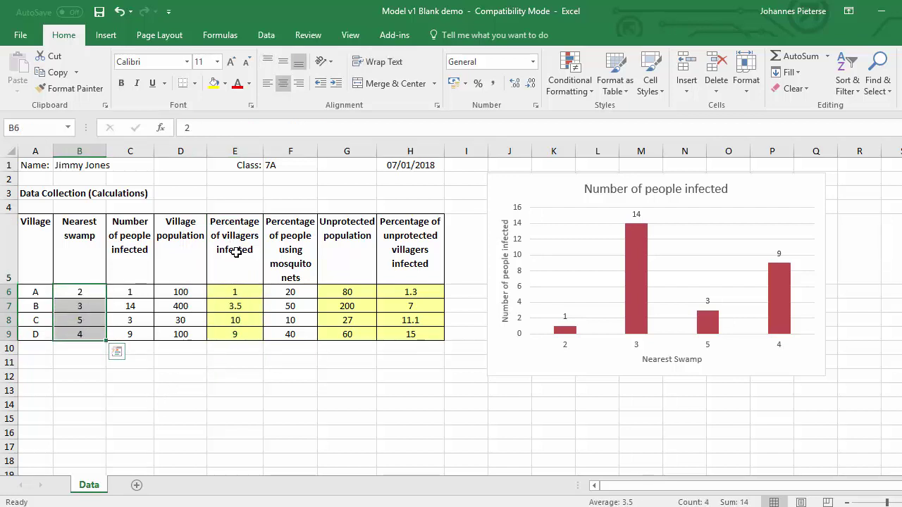
pyautogui.moveTo(237, 236); pyautogui.dragTo(235, 333)
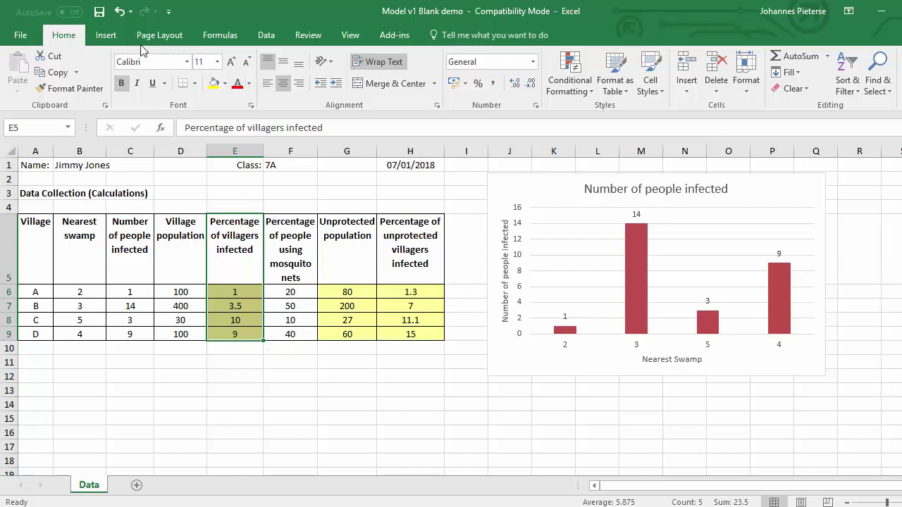
pyautogui.click(107, 37)
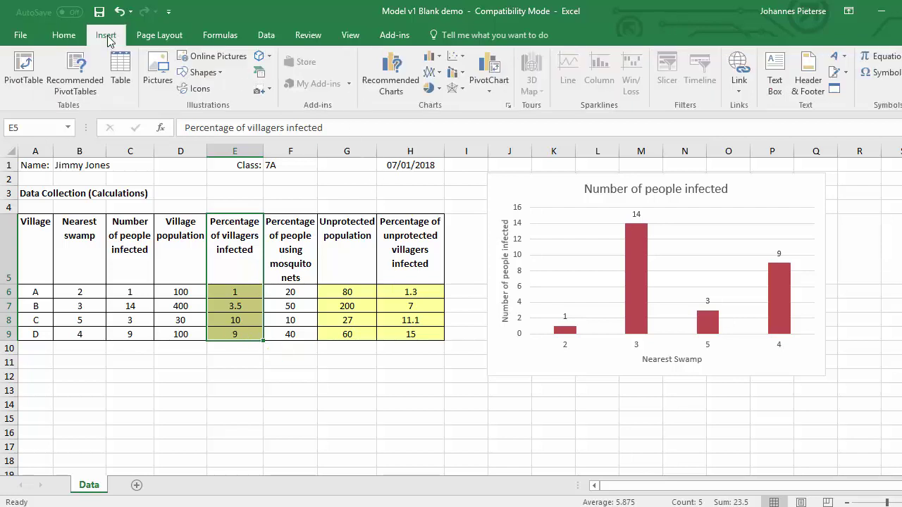
pyautogui.click(441, 62)
pyautogui.click(443, 101)
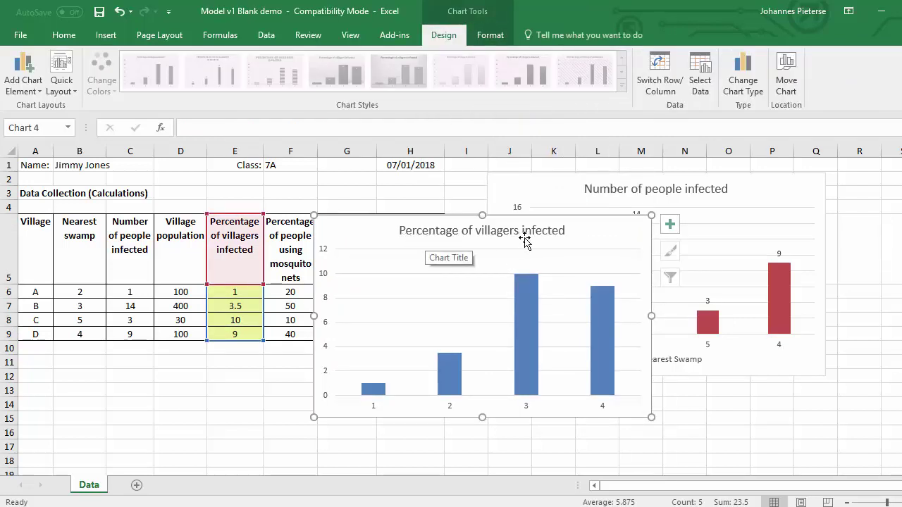
pyautogui.moveTo(530, 236); pyautogui.dragTo(249, 387)
pyautogui.hotkey('ctrl', 'z')
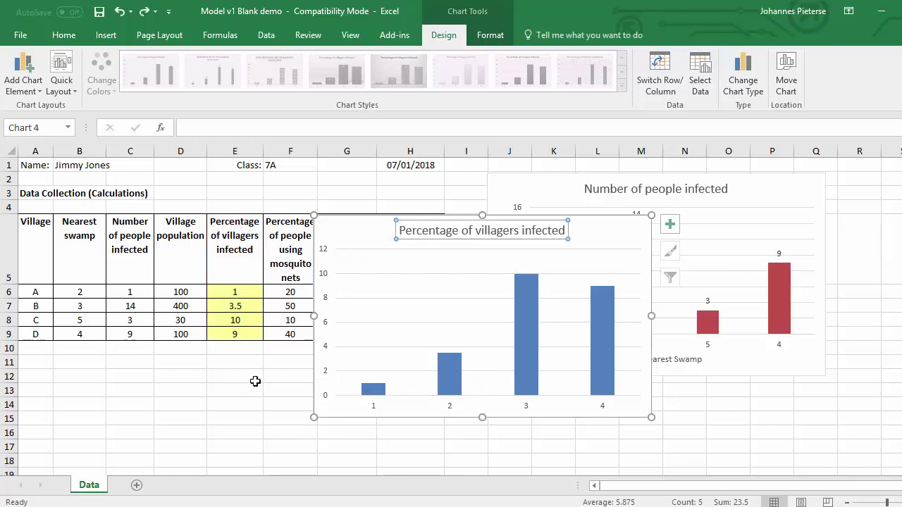
pyautogui.moveTo(348, 235); pyautogui.dragTo(93, 397)
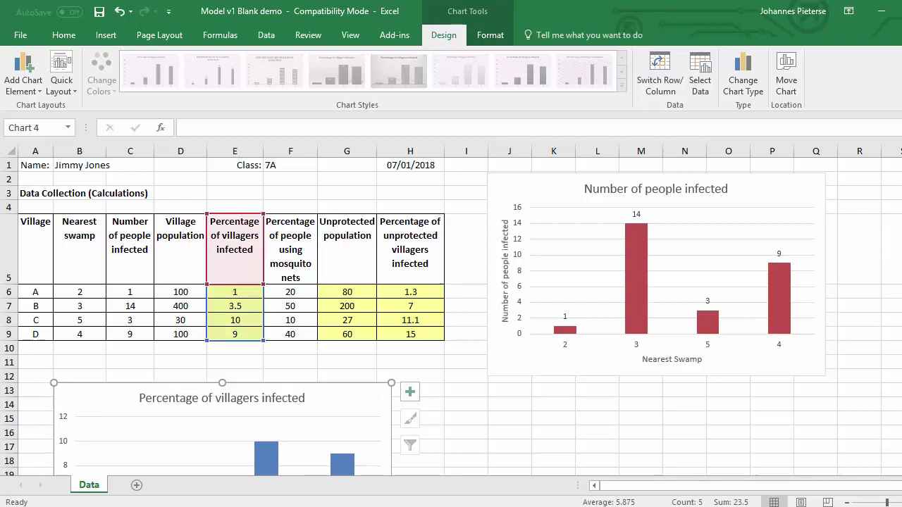
# - Collapse the ribbon to make more room for the worksheet and its charts
pyautogui.scroll(-1, 451, 317)
pyautogui.scroll(-1, 451, 317)
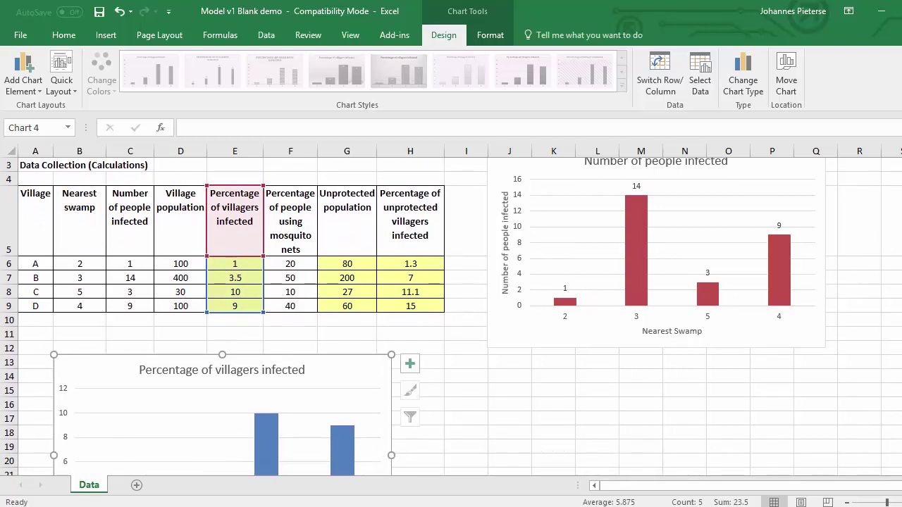
pyautogui.click(501, 458)
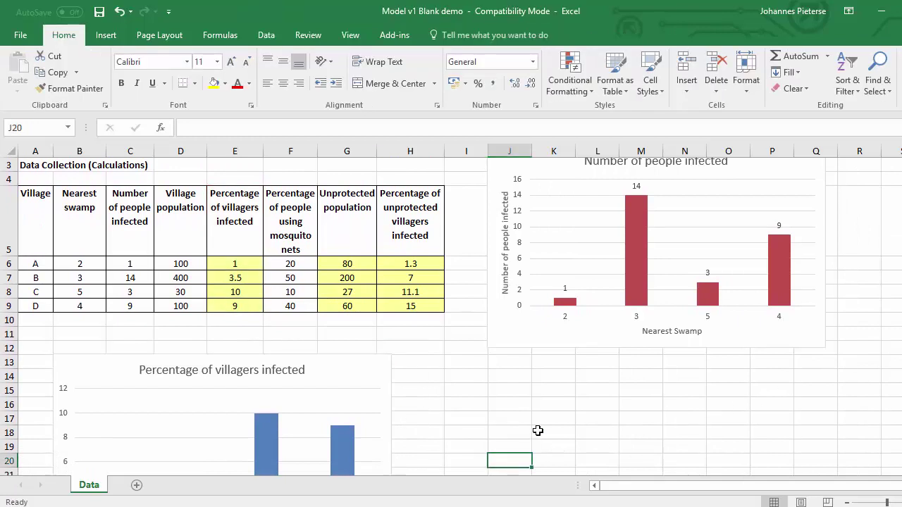
pyautogui.press('Down')
pyautogui.press('Down')
pyautogui.press('Down')
pyautogui.press('Down')
pyautogui.press('Down')
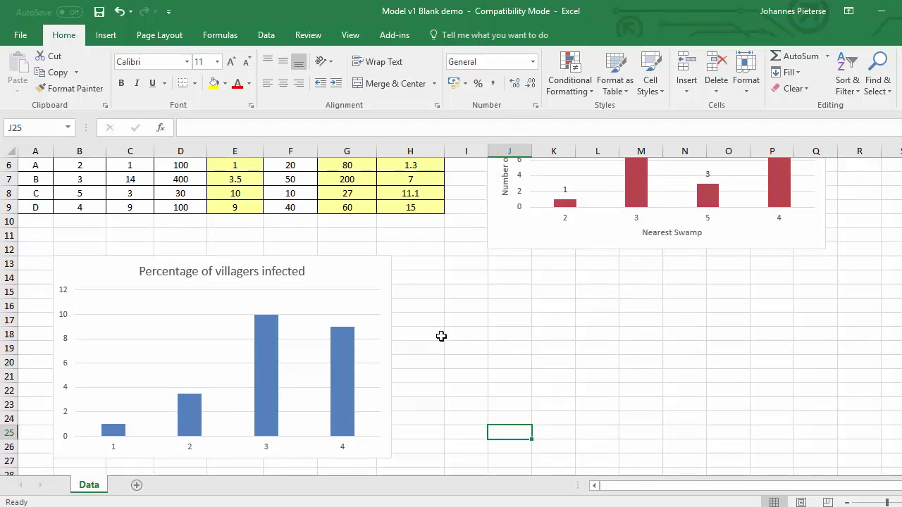
pyautogui.rightClick(62, 36)
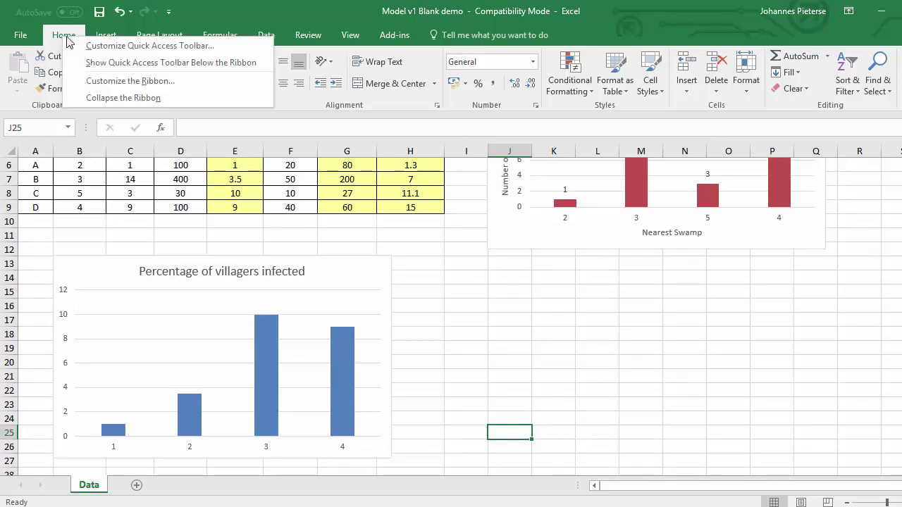
pyautogui.click(104, 107)
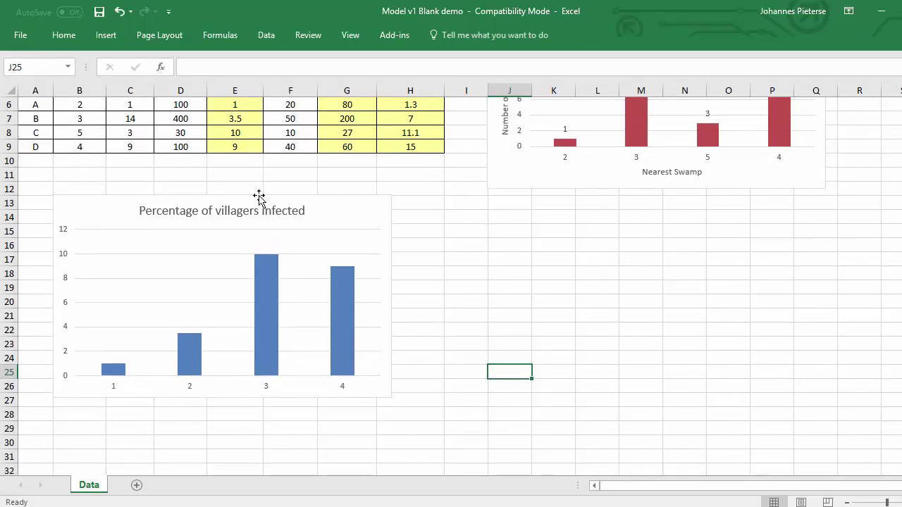
# - Set the horizontal axis labels of the Percentage of villagers infected chart to the Nearest swamp values in B6:B9
pyautogui.scroll(2, 774, 325)
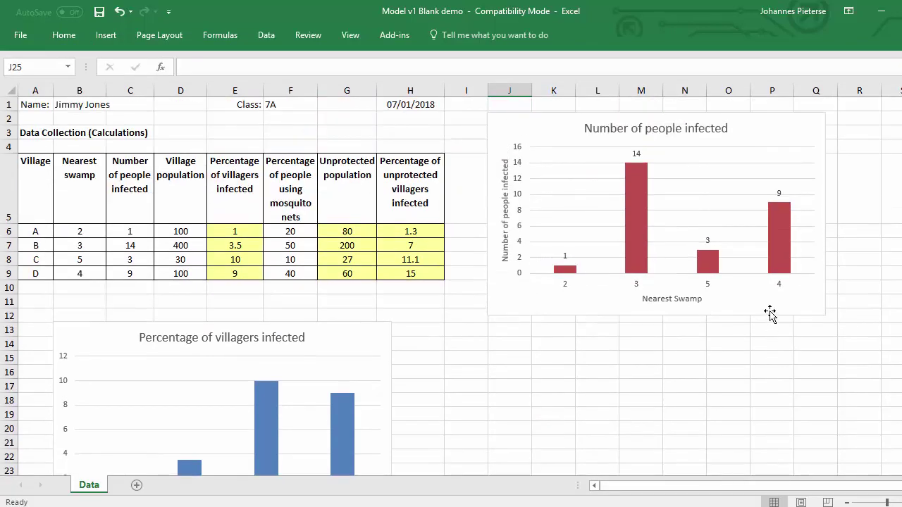
pyautogui.scroll(-2, 893, 279)
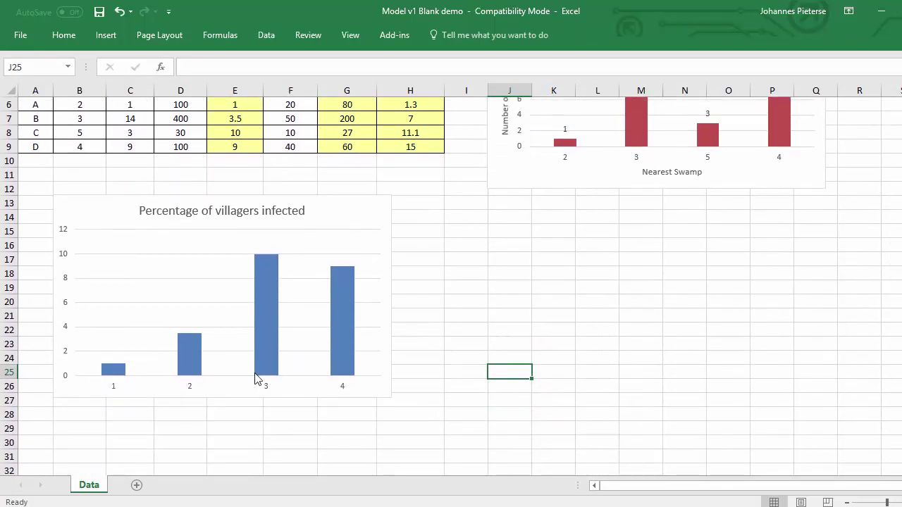
pyautogui.click(350, 210)
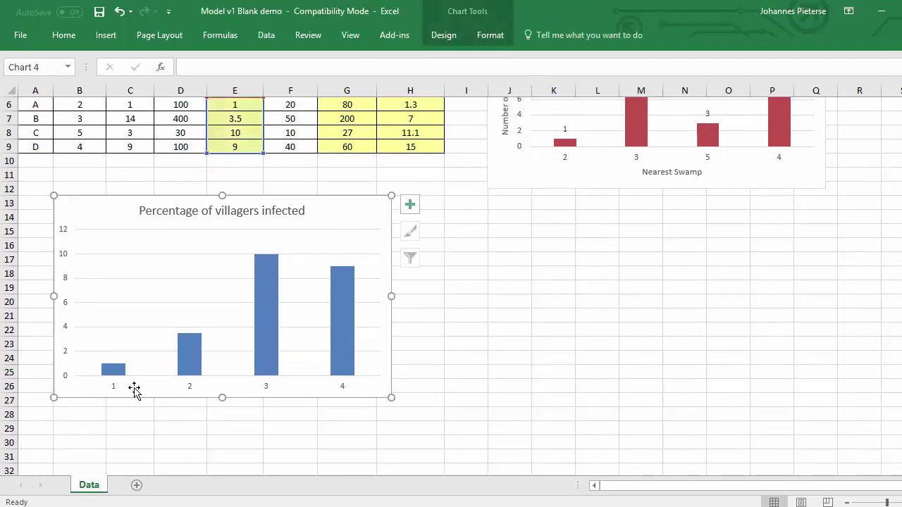
pyautogui.click(193, 392)
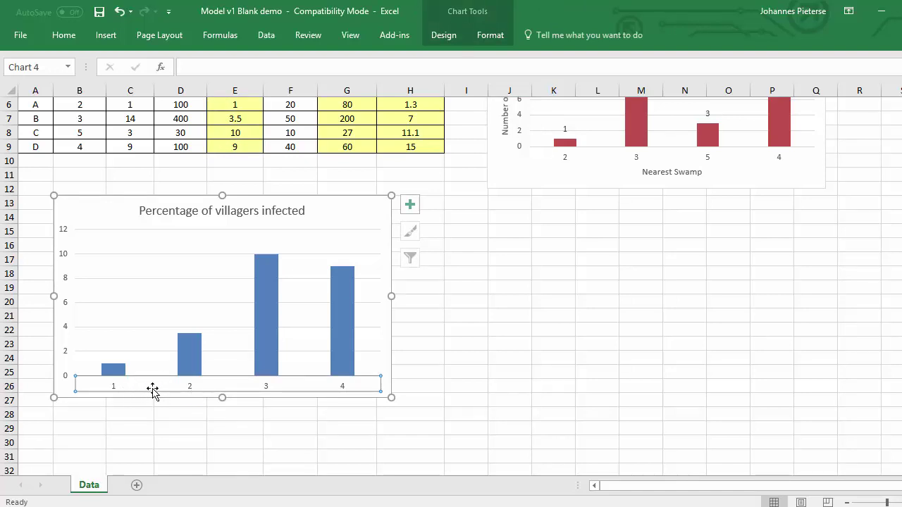
pyautogui.rightClick(212, 397)
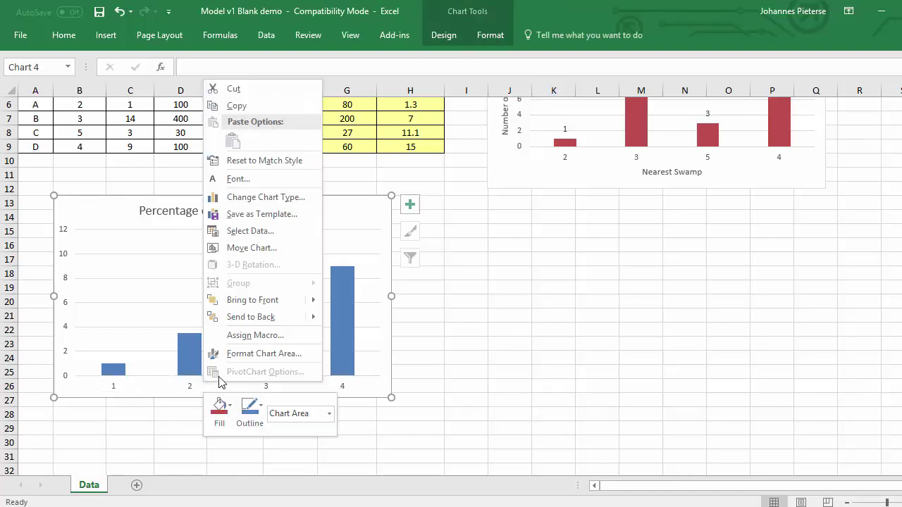
pyautogui.click(265, 231)
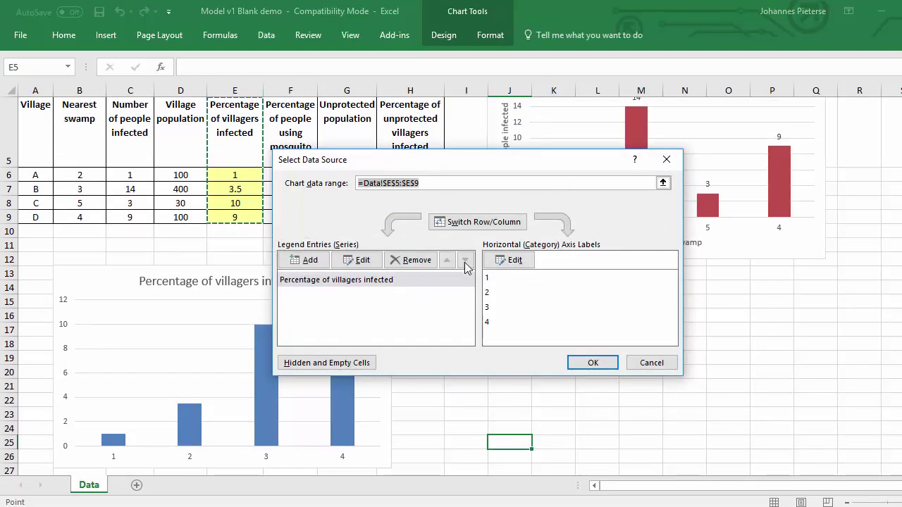
pyautogui.click(516, 261)
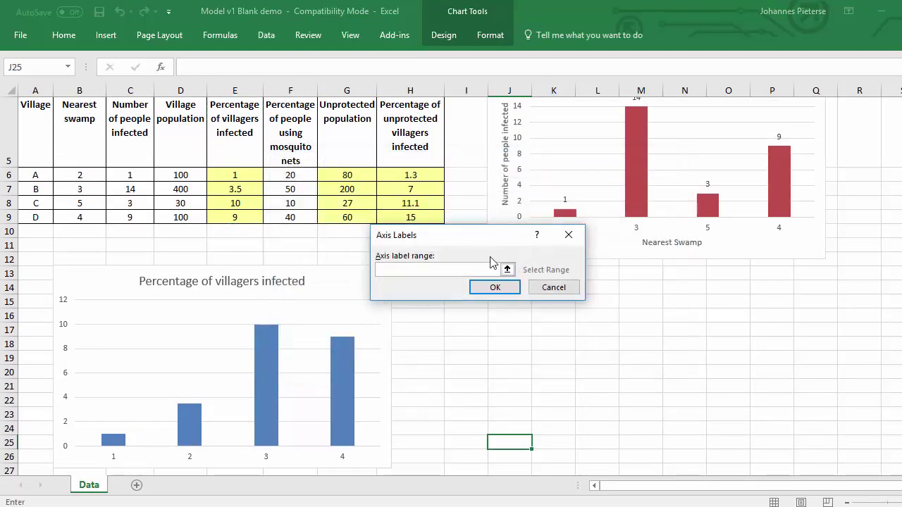
pyautogui.moveTo(79, 176); pyautogui.dragTo(91, 219)
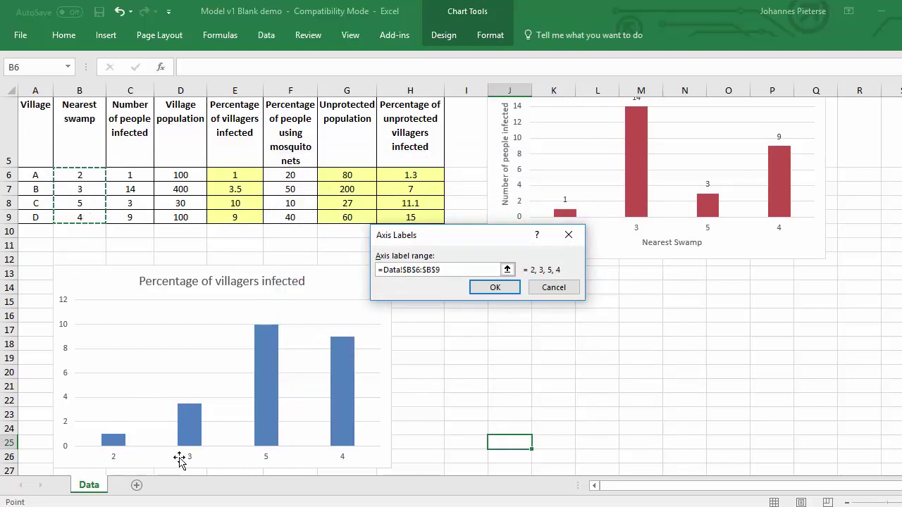
pyautogui.click(500, 288)
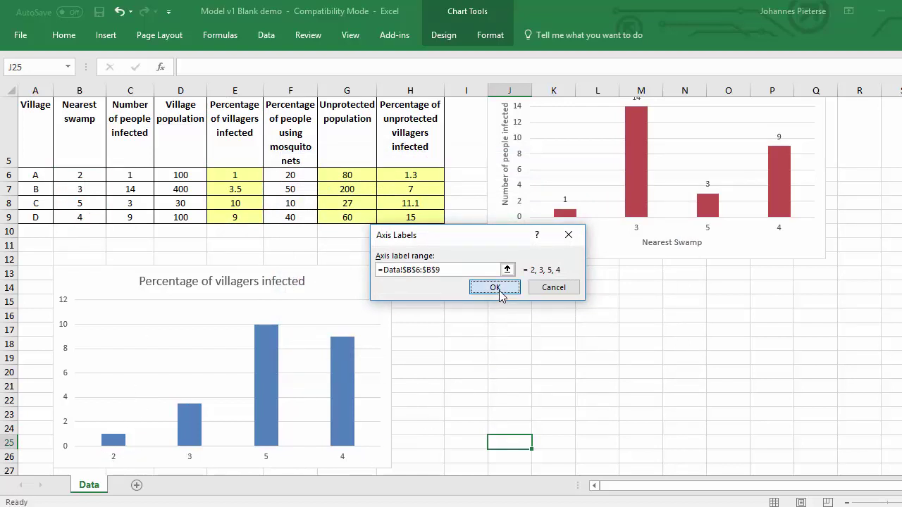
pyautogui.click(593, 363)
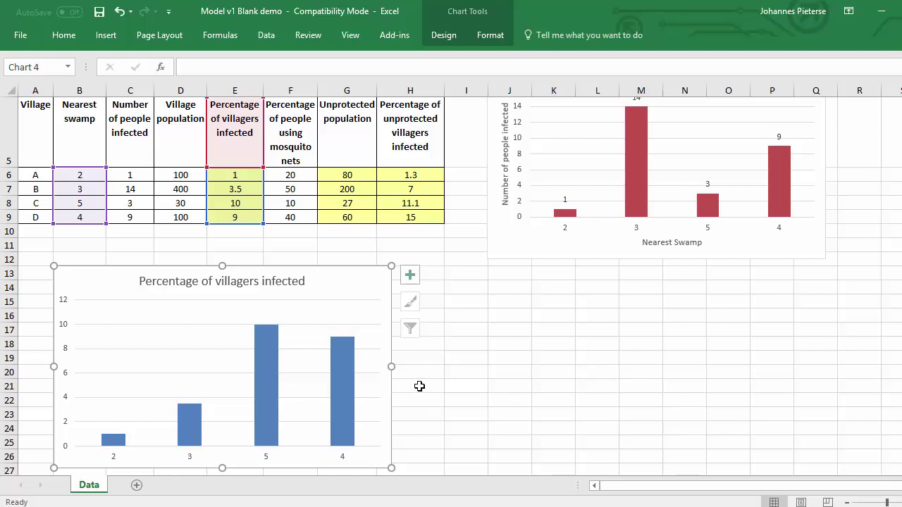
# - Add axis titles to the Percentage of villagers infected chart and set the vertical one to "% villagers infected"
pyautogui.click(410, 275)
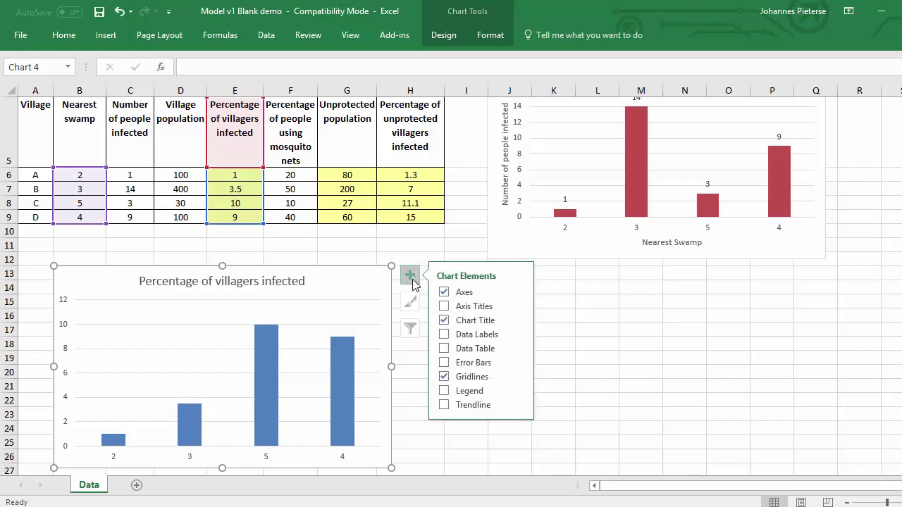
pyautogui.click(444, 306)
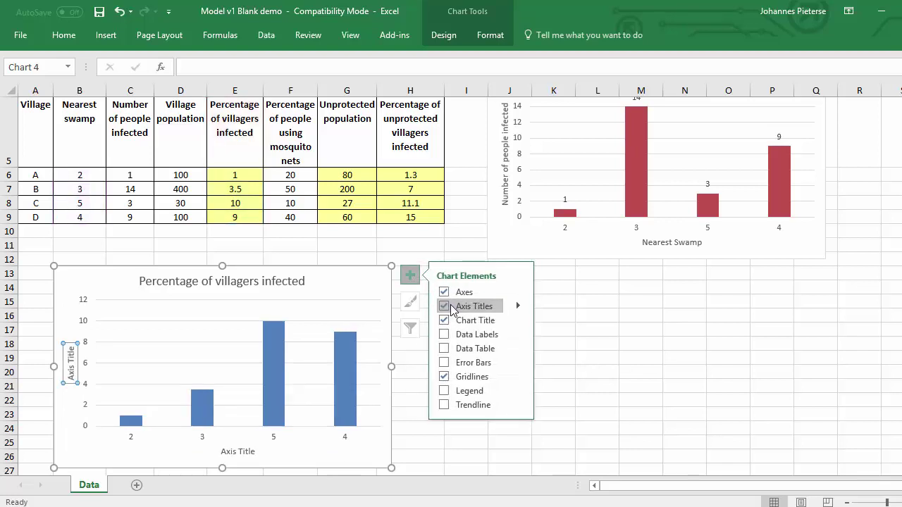
pyautogui.click(71, 351)
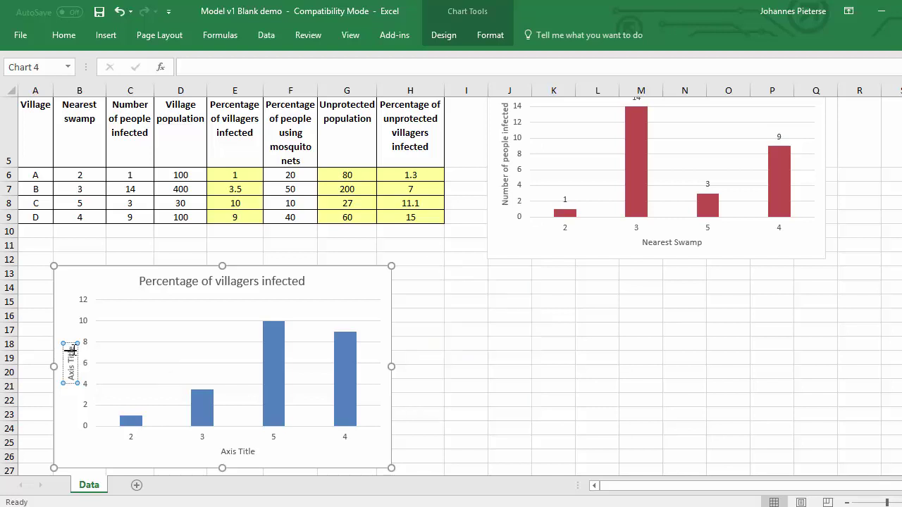
pyautogui.press('BackSpace')
pyautogui.press('BackSpace')
pyautogui.press('BackSpace')
pyautogui.press('BackSpace')
pyautogui.press('BackSpace')
pyautogui.press('BackSpace')
pyautogui.press('BackSpace')
pyautogui.press('BackSpace')
pyautogui.press('BackSpace')
pyautogui.press('BackSpace')
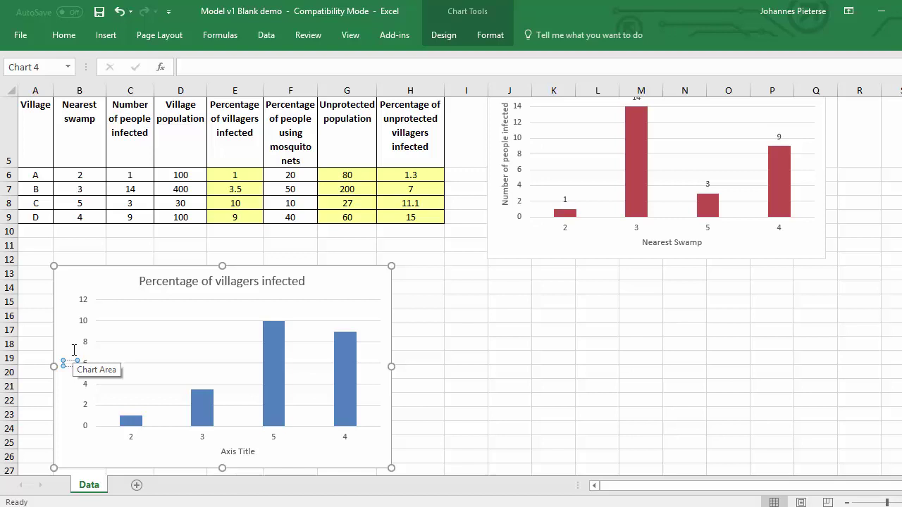
pyautogui.write('P')
pyautogui.write(' in')
pyautogui.write('llagers')
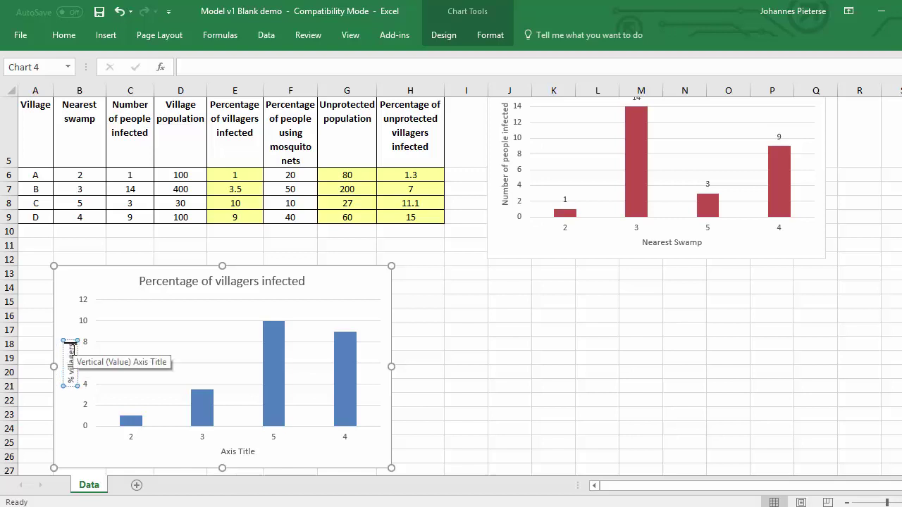
pyautogui.write(' infect')
pyautogui.write('ed')
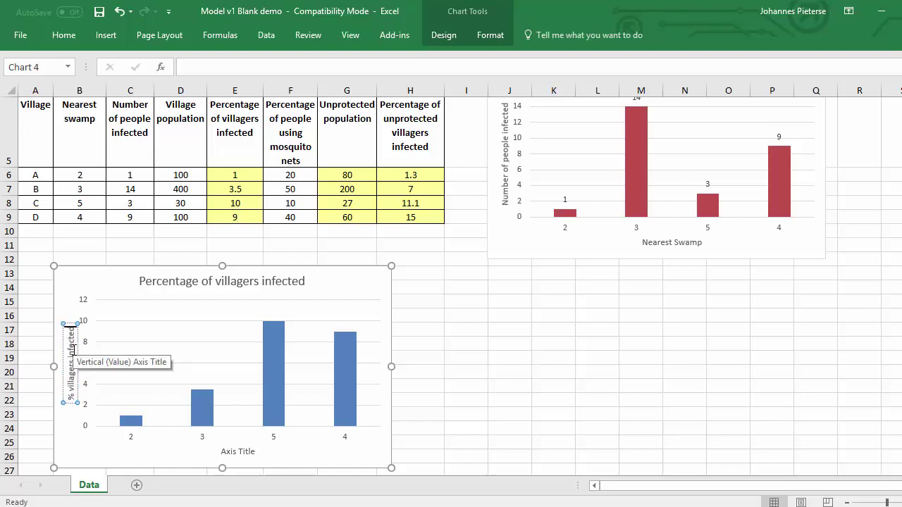
# - Change the horizontal axis title of the Percentage of villagers infected chart to "Nearest Swamp"
pyautogui.click(255, 452)
pyautogui.click(253, 452)
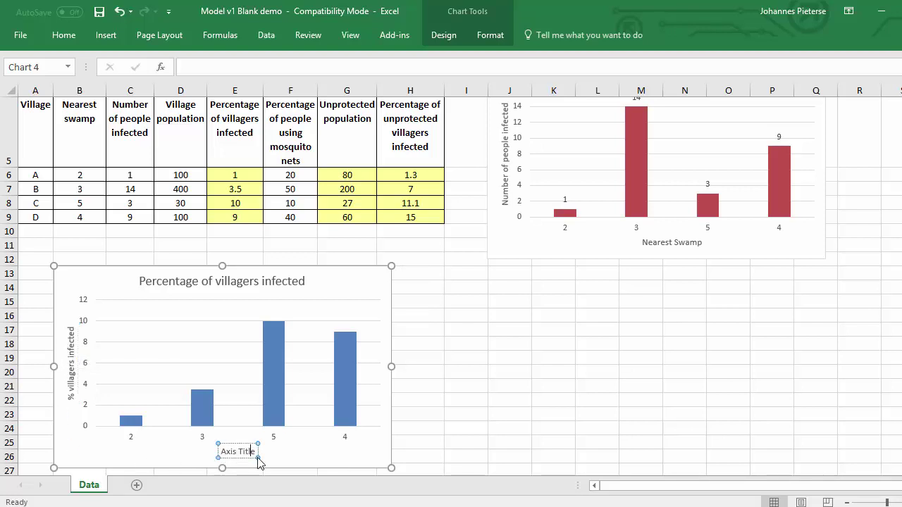
pyautogui.press('BackSpace')
pyautogui.press('BackSpace')
pyautogui.press('BackSpace')
pyautogui.press('BackSpace')
pyautogui.press('BackSpace')
pyautogui.press('BackSpace')
pyautogui.press('BackSpace')
pyautogui.press('BackSpace')
pyautogui.press('BackSpace')
pyautogui.press('BackSpace')
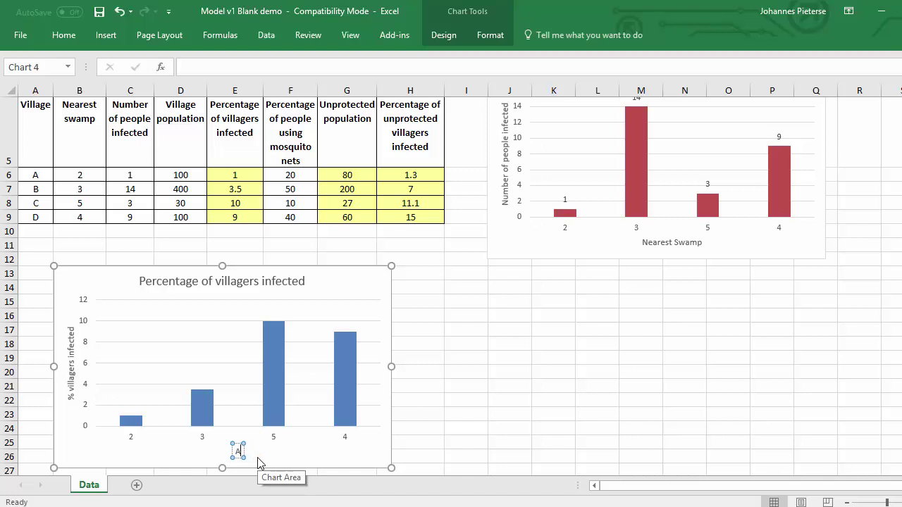
pyautogui.write('Nearest Swamp')
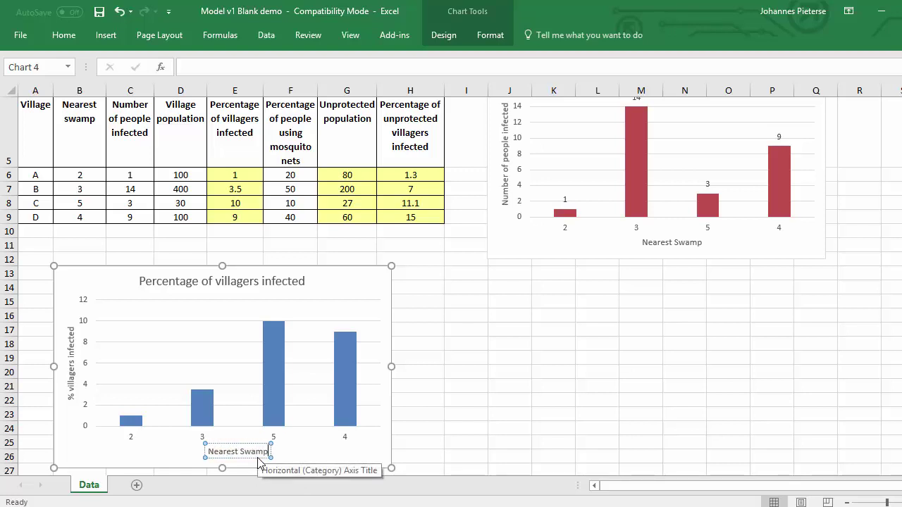
# - Add data labels to the columns of the Percentage of villagers infected chart
pyautogui.click(361, 281)
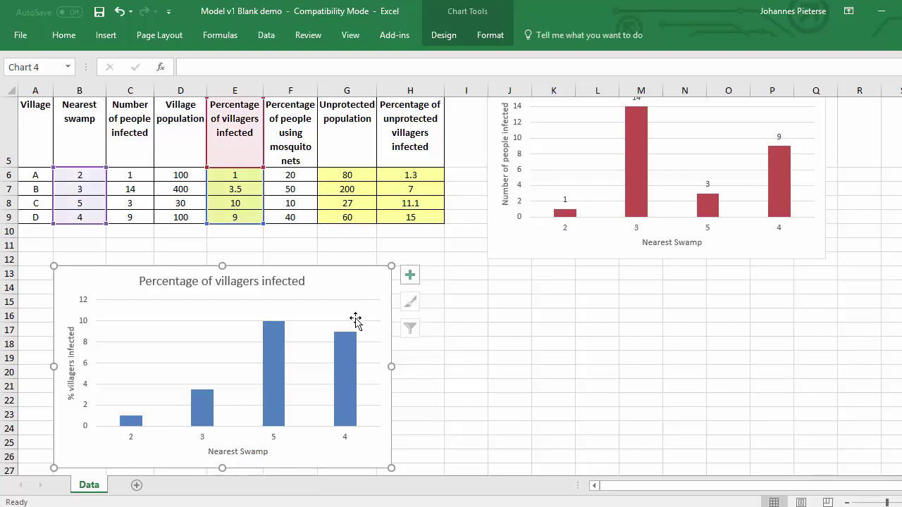
pyautogui.click(411, 276)
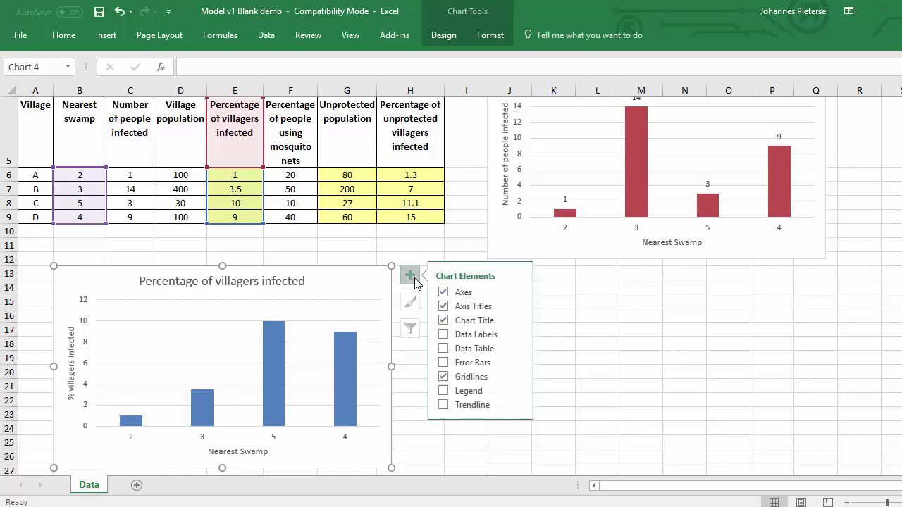
pyautogui.click(447, 334)
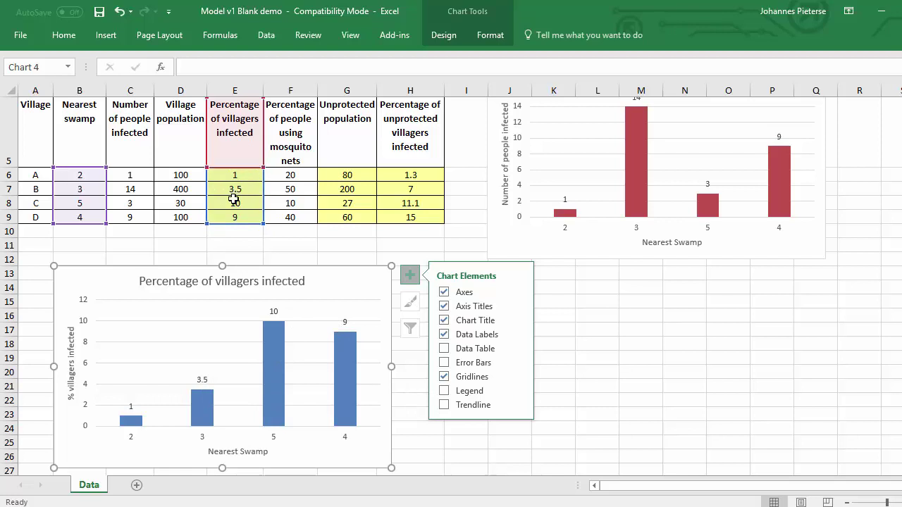
pyautogui.click(572, 296)
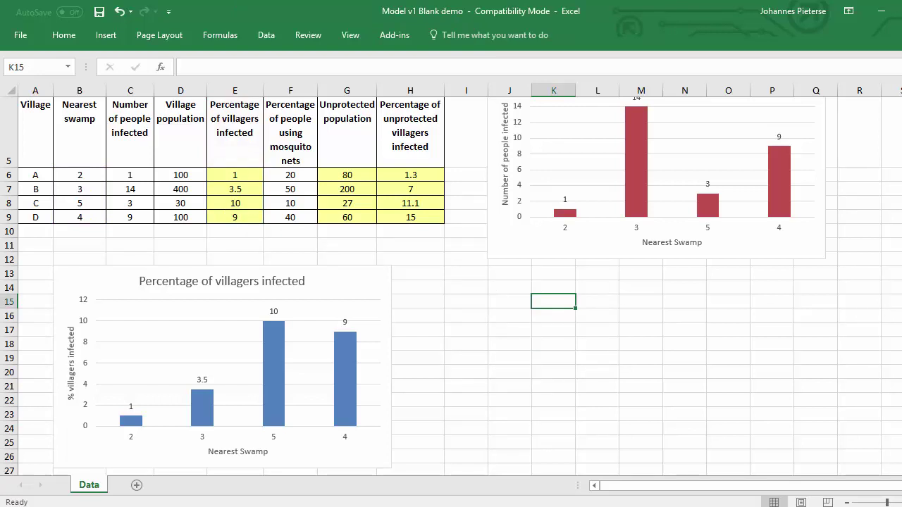
pyautogui.scroll(-1, 451, 282)
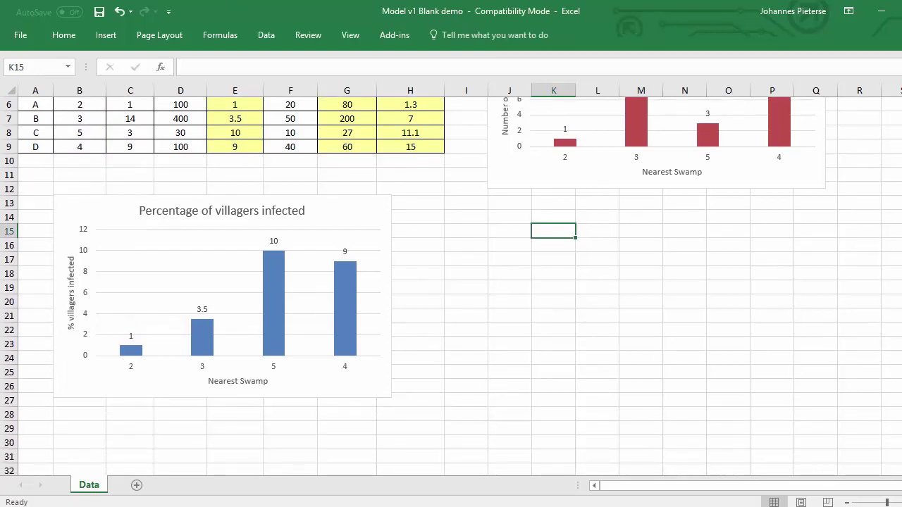
pyautogui.scroll(1, 760, 296)
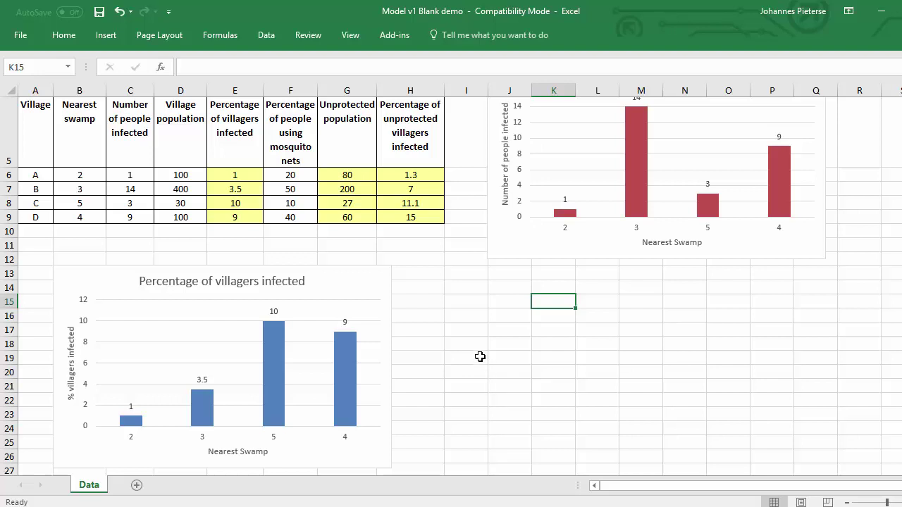
# - Expand the ribbon and insert a clustered column chart from the Percentage of unprotected villagers infected column (H5:H9)
pyautogui.moveTo(410, 113); pyautogui.dragTo(414, 210)
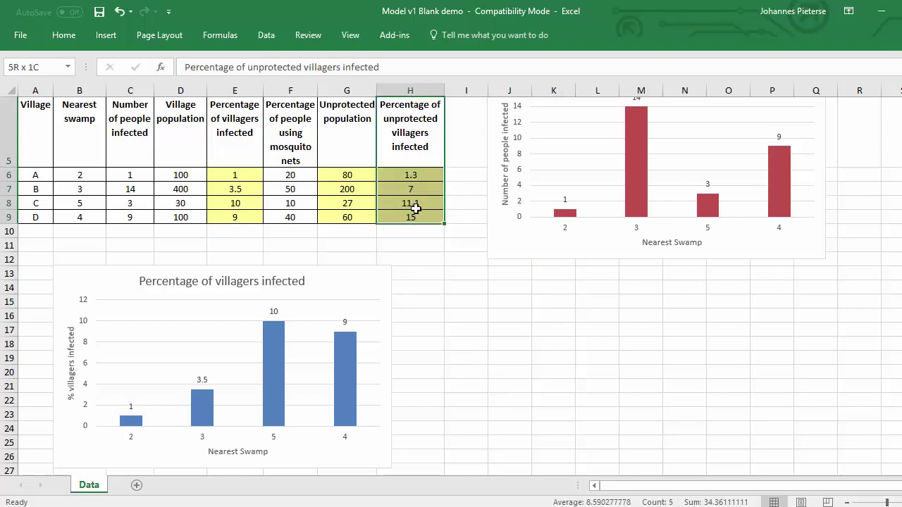
pyautogui.click(91, 175)
pyautogui.moveTo(91, 176); pyautogui.dragTo(82, 209)
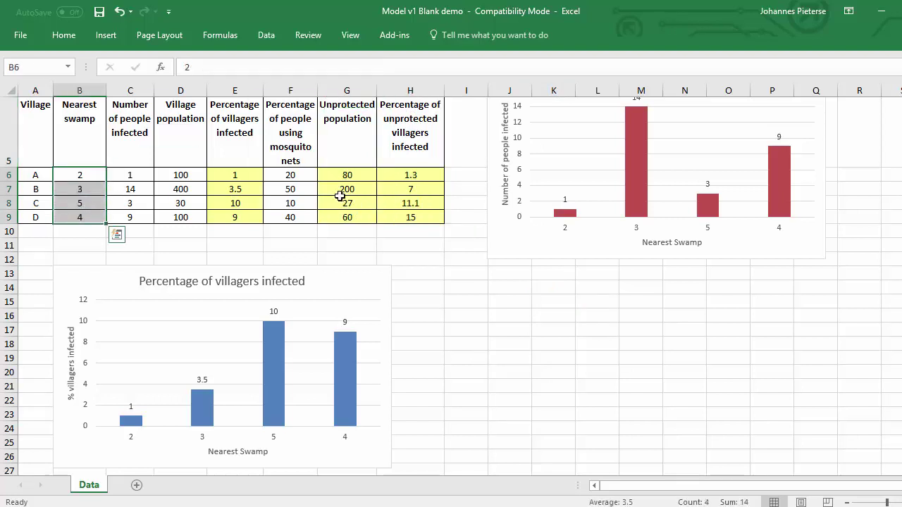
pyautogui.moveTo(415, 116); pyautogui.dragTo(410, 218)
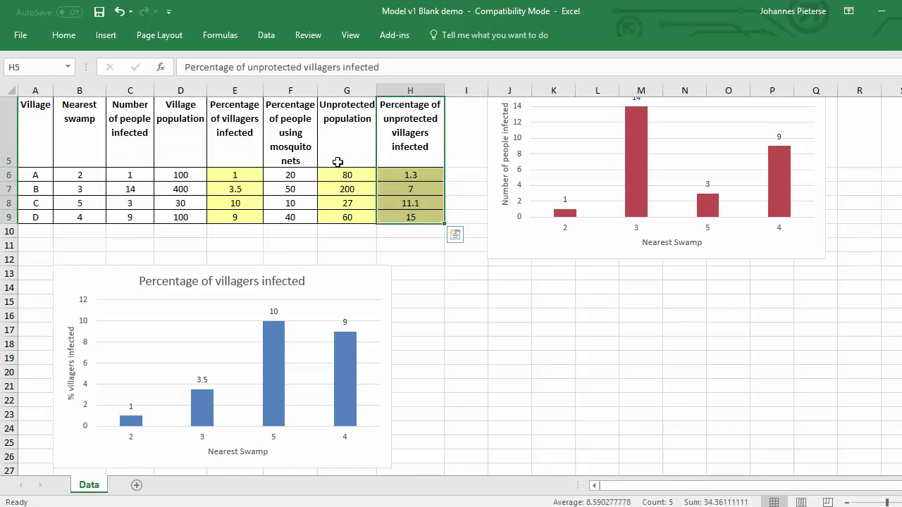
pyautogui.rightClick(67, 41)
pyautogui.click(106, 100)
pyautogui.click(107, 35)
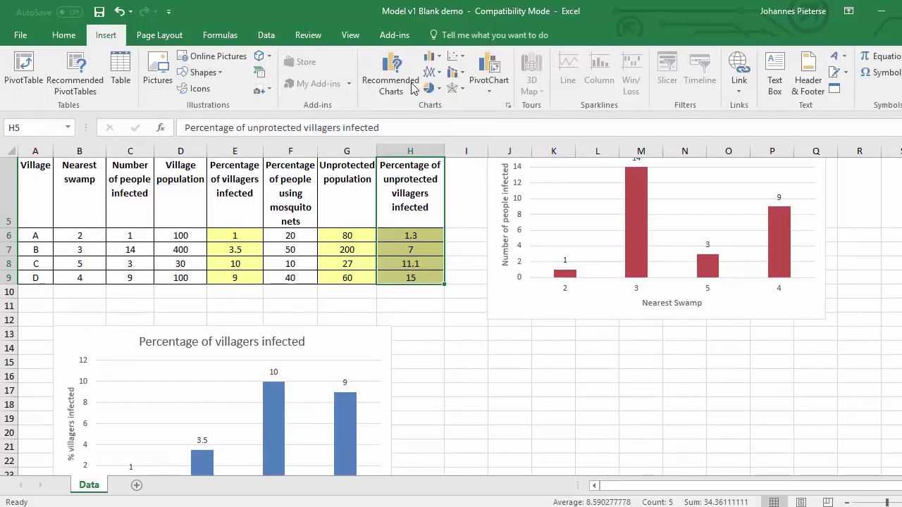
pyautogui.click(438, 58)
pyautogui.click(441, 99)
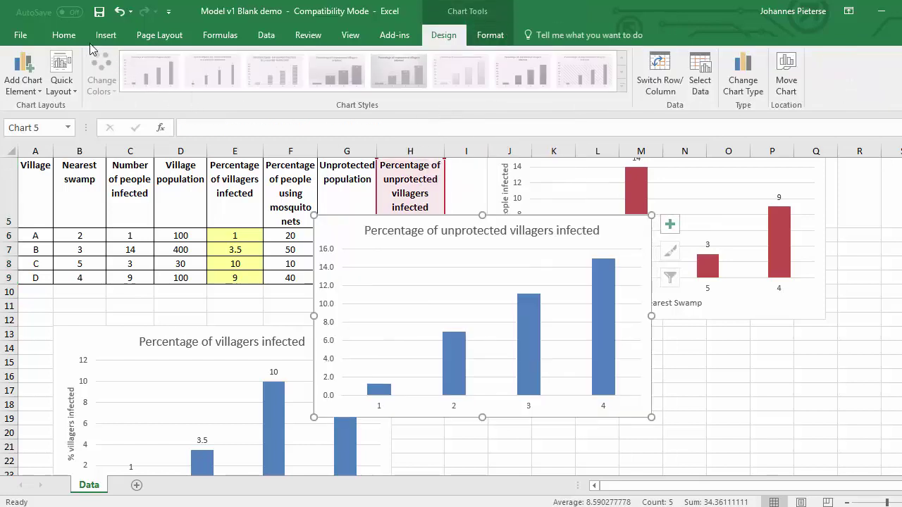
# - Collapse the ribbon and move the unprotected villagers chart directly below the Number of people infected chart
pyautogui.rightClick(91, 49)
pyautogui.click(113, 100)
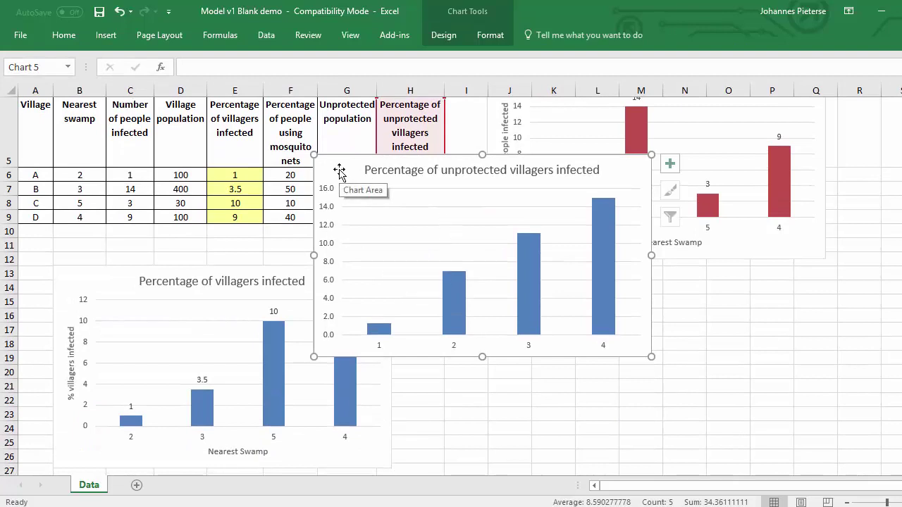
pyautogui.moveTo(339, 171); pyautogui.dragTo(513, 282)
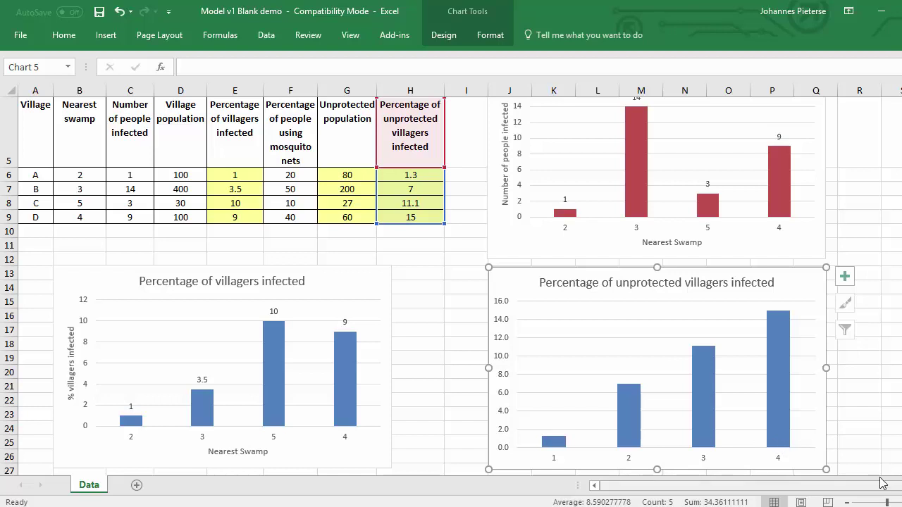
# - Set the horizontal axis labels of the Percentage of unprotected villagers infected chart to the Nearest swamp values in B6:B9
pyautogui.click(865, 460)
pyautogui.press('Down')
pyautogui.press('Down')
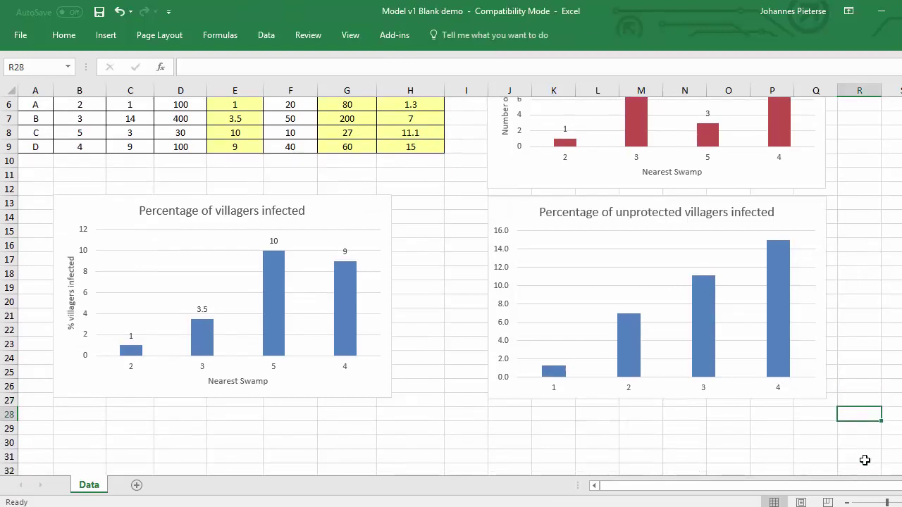
pyautogui.scroll(1, 873, 397)
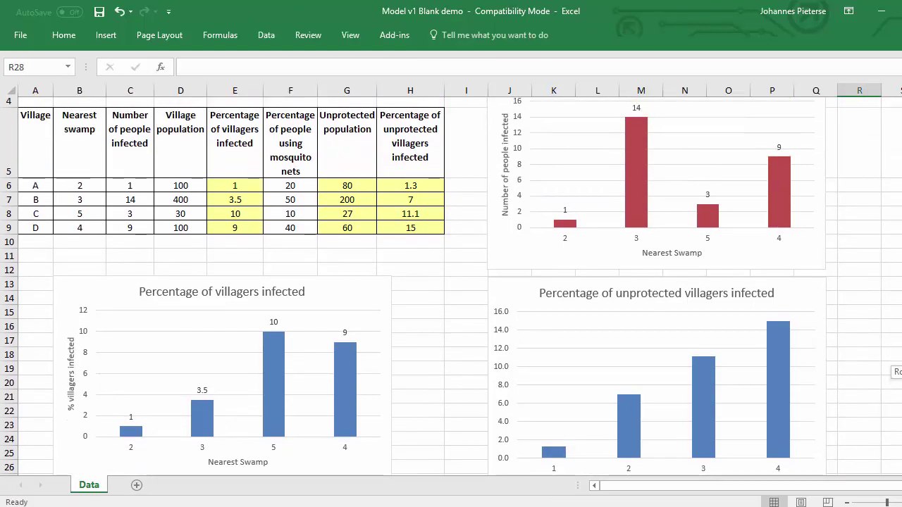
pyautogui.click(705, 462)
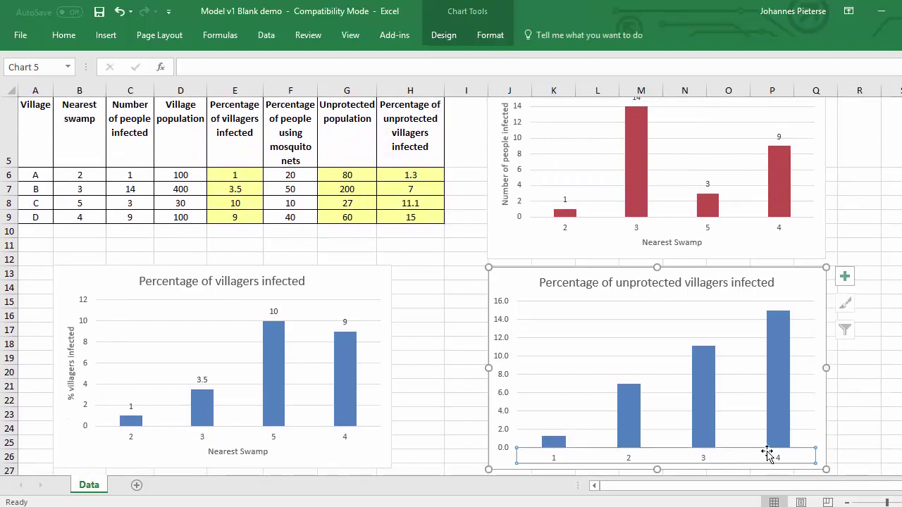
pyautogui.rightClick(713, 458)
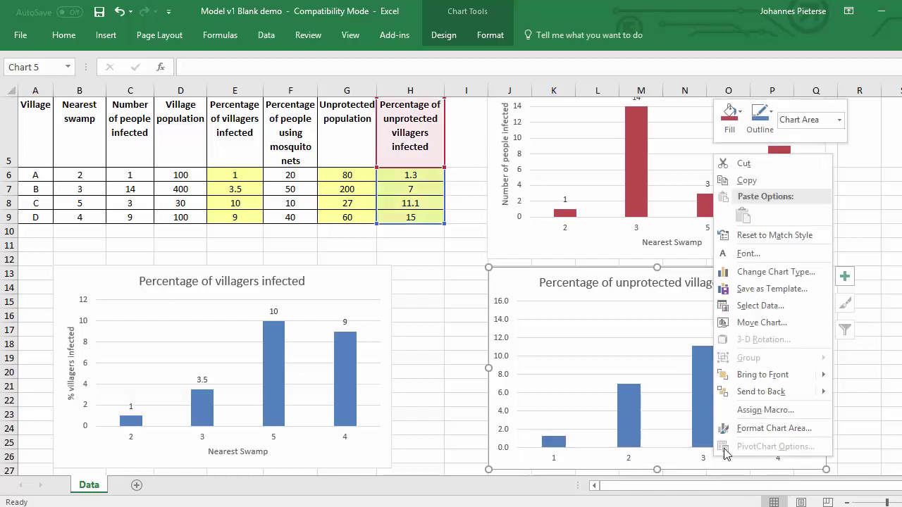
pyautogui.click(760, 308)
pyautogui.click(514, 261)
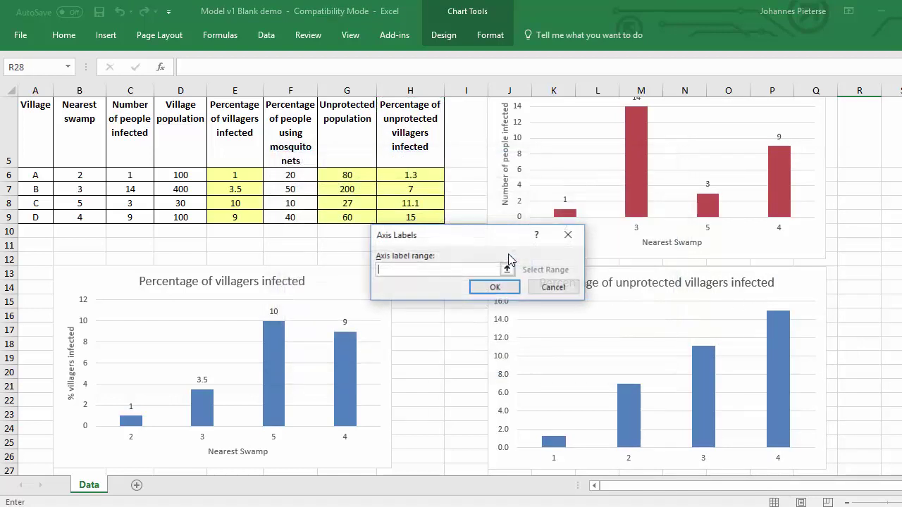
pyautogui.moveTo(80, 175); pyautogui.dragTo(80, 216)
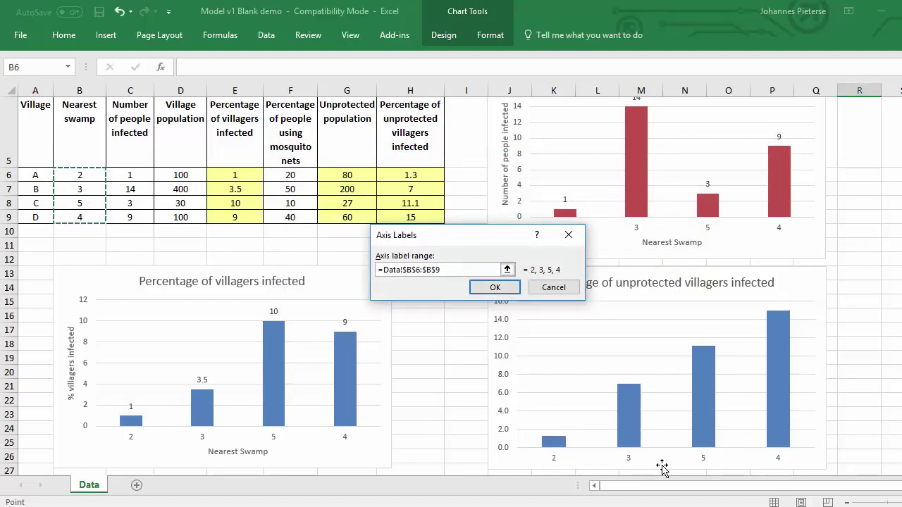
pyautogui.click(495, 288)
pyautogui.click(598, 363)
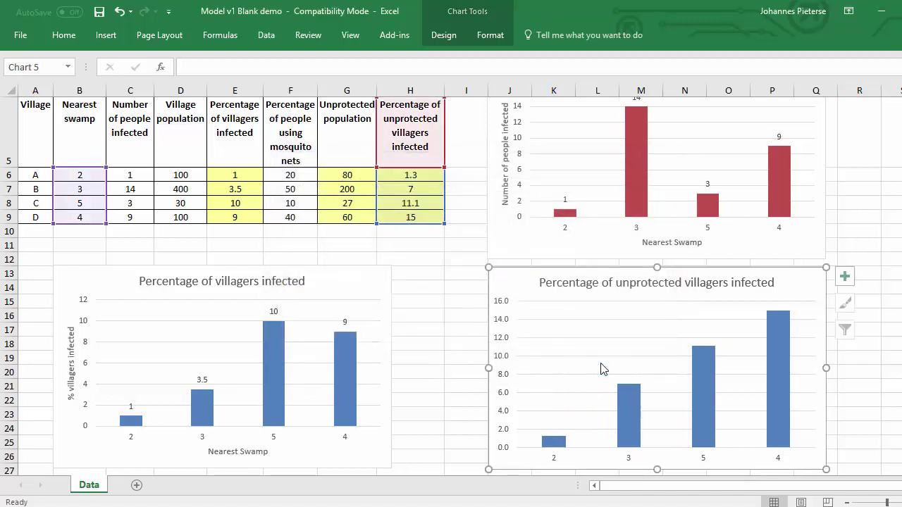
# - Add axis titles to the Percentage of unprotected villagers infected chart and set the vertical one to "% unprotected villagers infected"
pyautogui.click(846, 279)
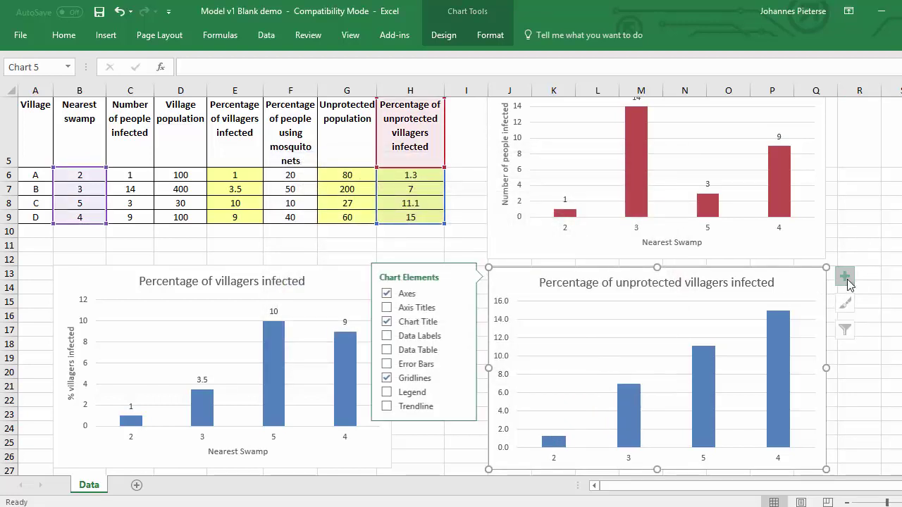
pyautogui.click(393, 308)
pyautogui.click(506, 353)
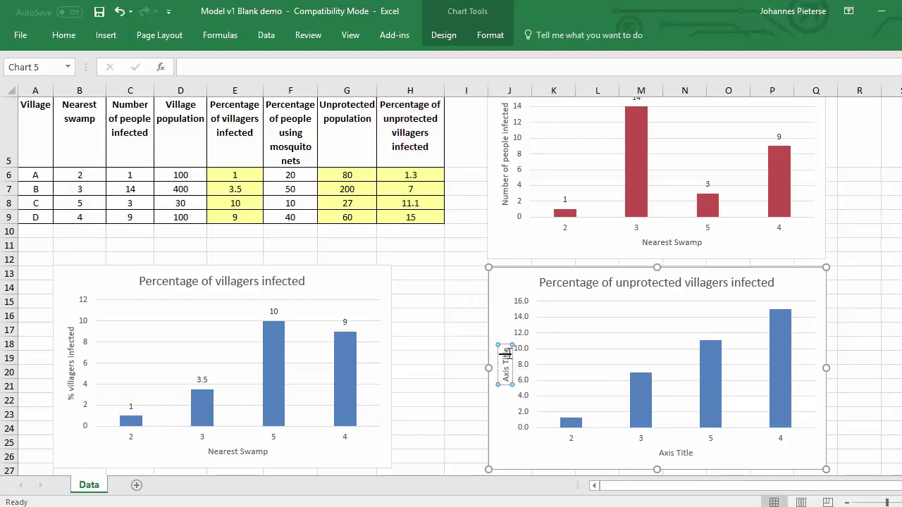
pyautogui.tripleClick(506, 352)
pyautogui.write('%')
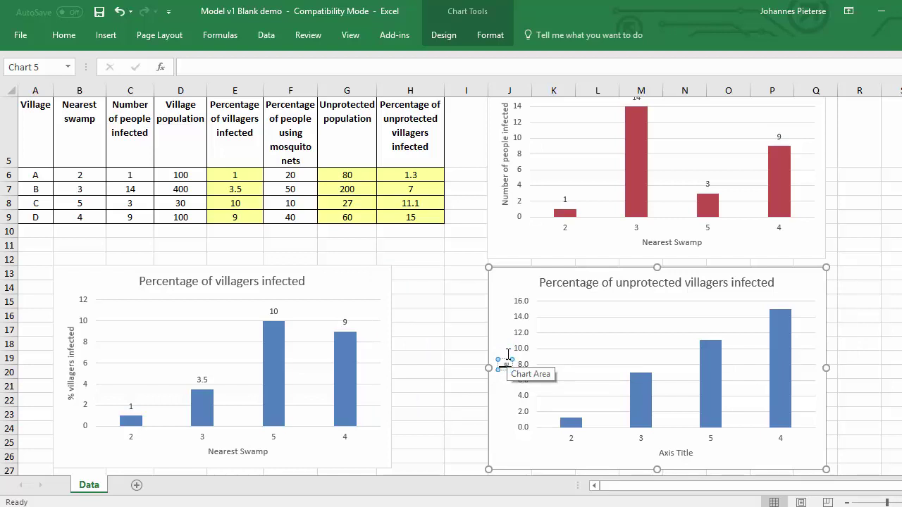
pyautogui.press('BackSpace')
pyautogui.write('% un')
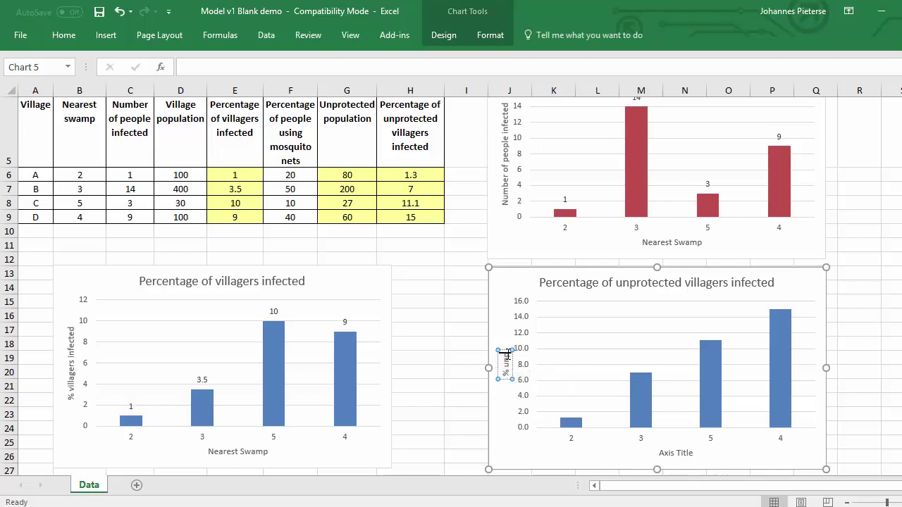
pyautogui.write('protected villa')
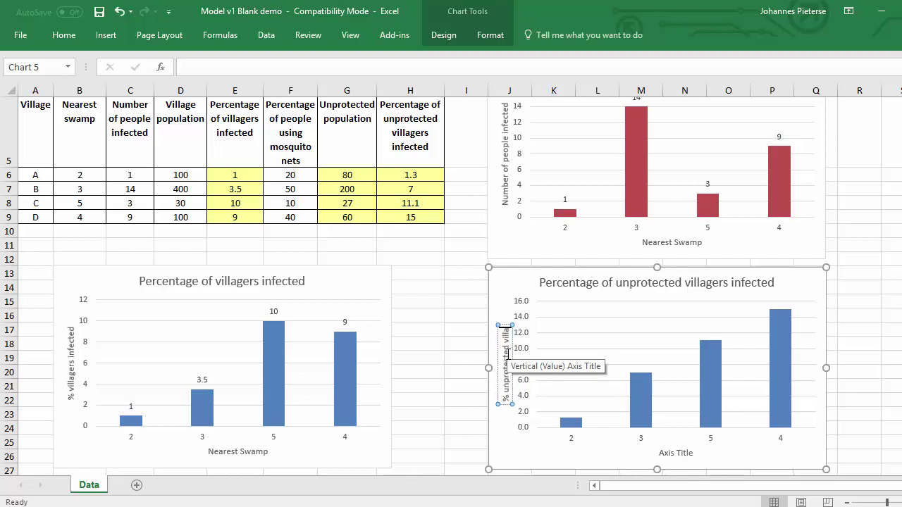
pyautogui.write('gers infe')
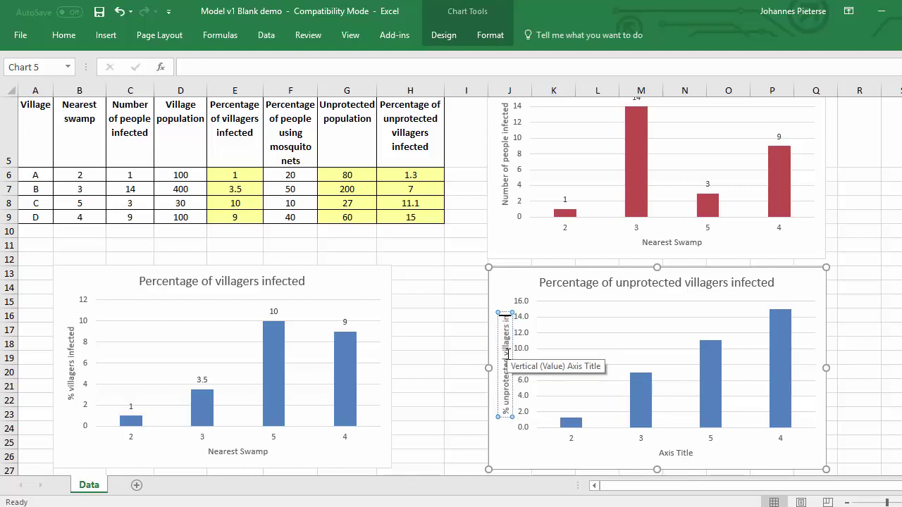
pyautogui.write('ct')
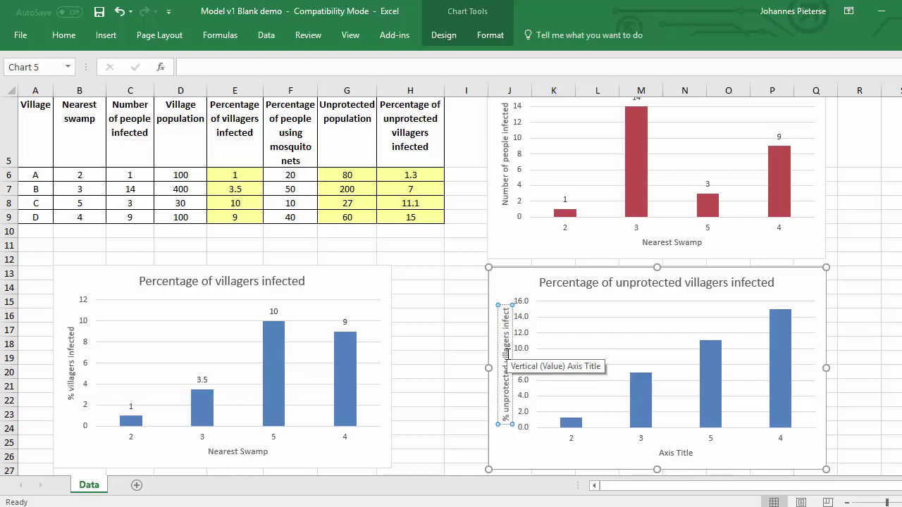
pyautogui.write('ed')
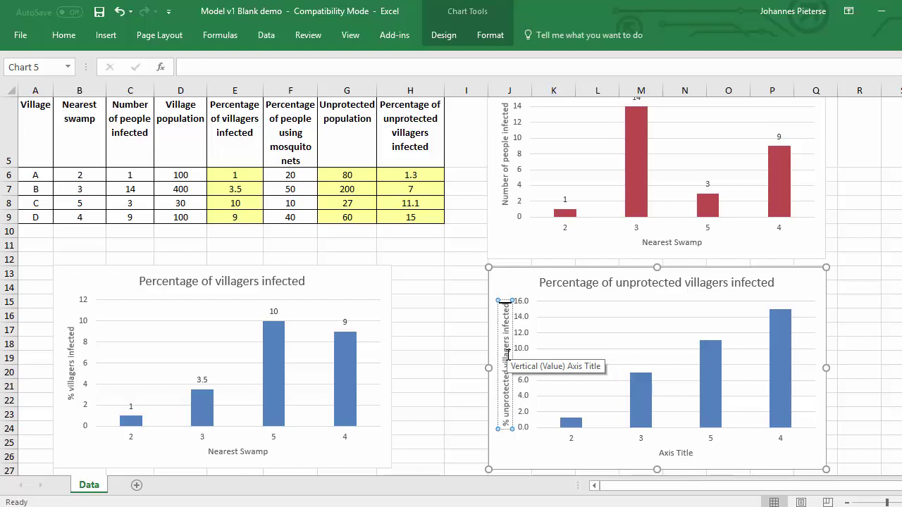
# - Set the horizontal axis title of the unprotected villagers chart to "Nearest Swamp"
pyautogui.click(689, 453)
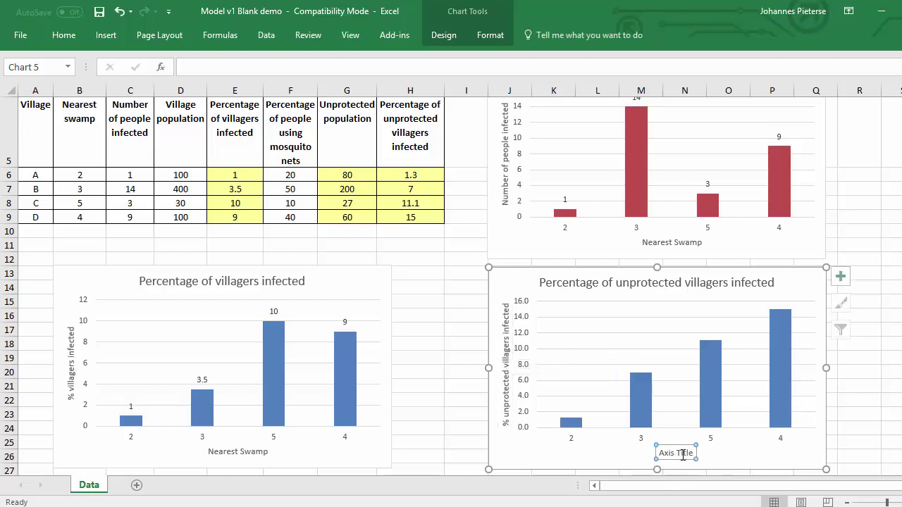
pyautogui.click(694, 453)
pyautogui.press('BackSpace')
pyautogui.press('BackSpace')
pyautogui.press('BackSpace')
pyautogui.press('BackSpace')
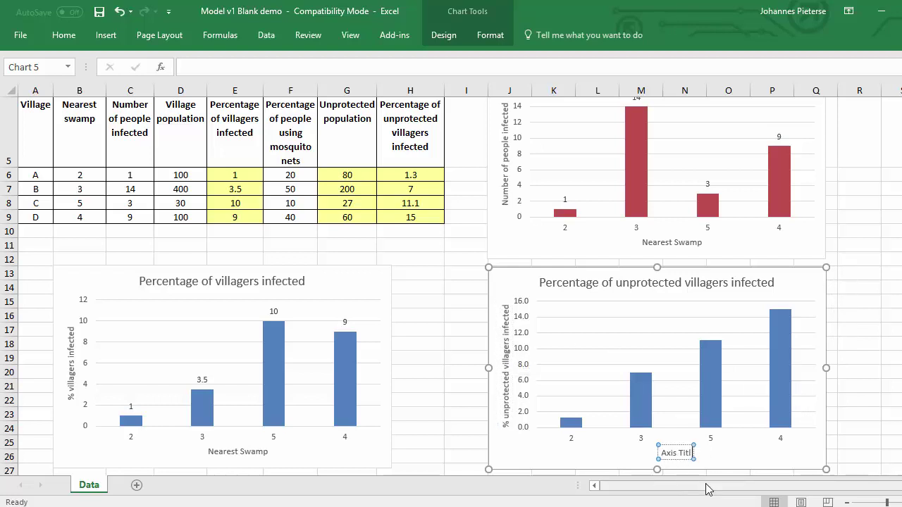
pyautogui.press('BackSpace')
pyautogui.press('BackSpace')
pyautogui.press('BackSpace')
pyautogui.press('BackSpace')
pyautogui.press('BackSpace')
pyautogui.press('BackSpace')
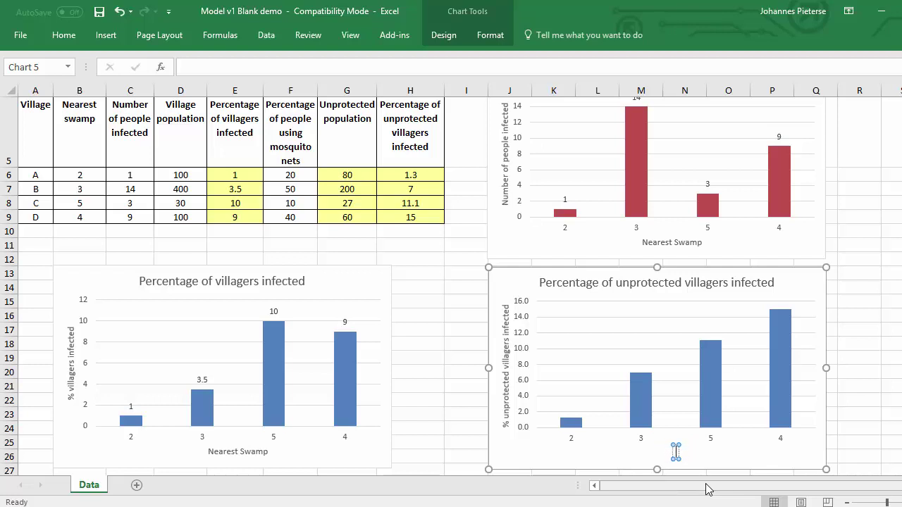
pyautogui.write('Nearest')
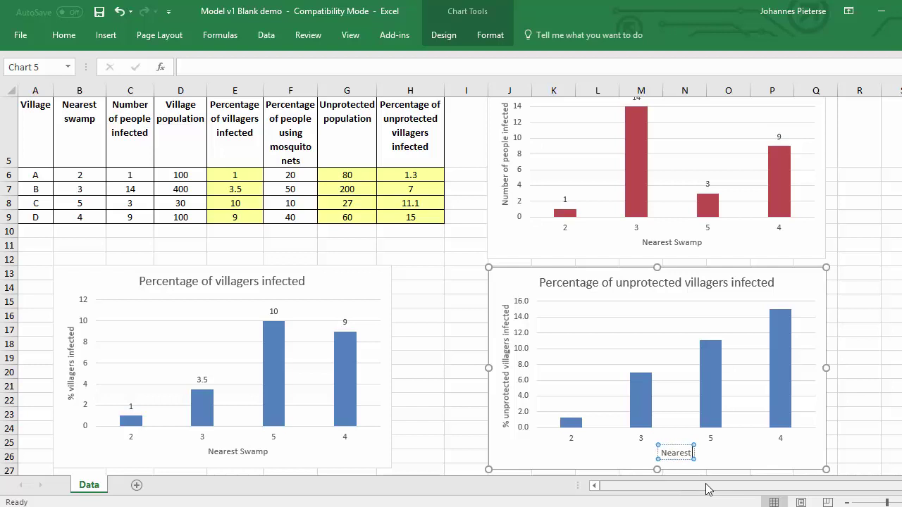
pyautogui.write(' Swam')
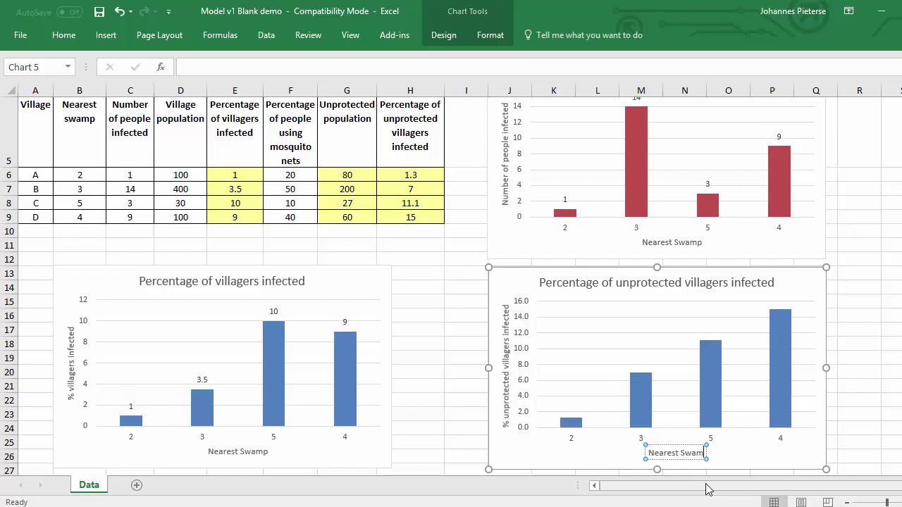
pyautogui.write('p')
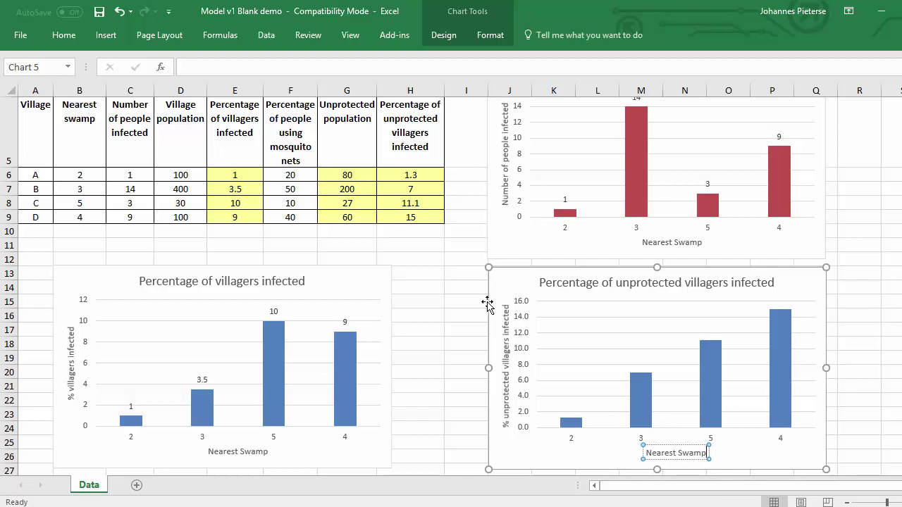
pyautogui.click(469, 287)
# - Prefix the title of the Percentage of unprotected villagers infected chart with "Model 3: "
pyautogui.click(541, 283)
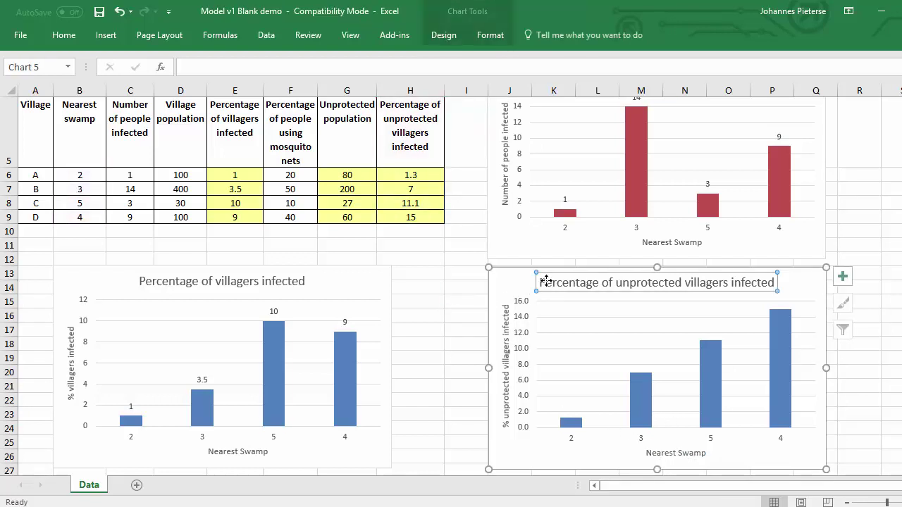
pyautogui.click(541, 283)
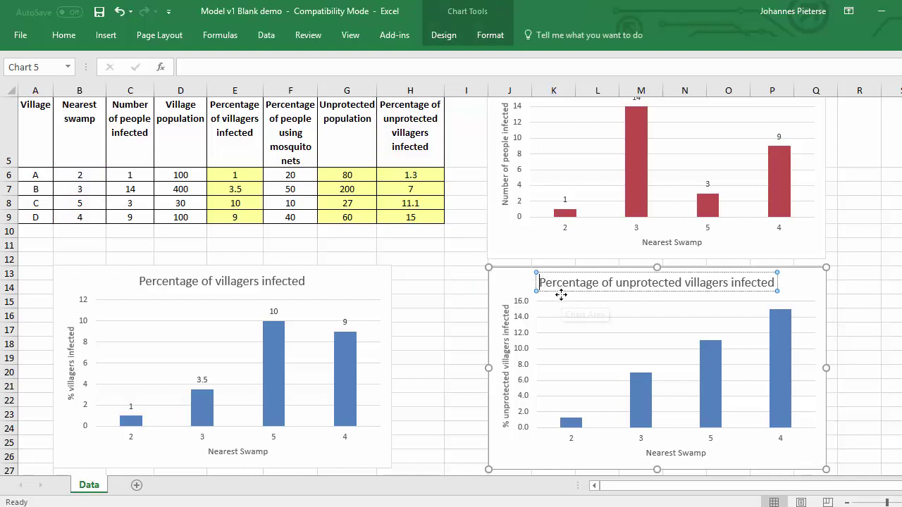
pyautogui.write('Model')
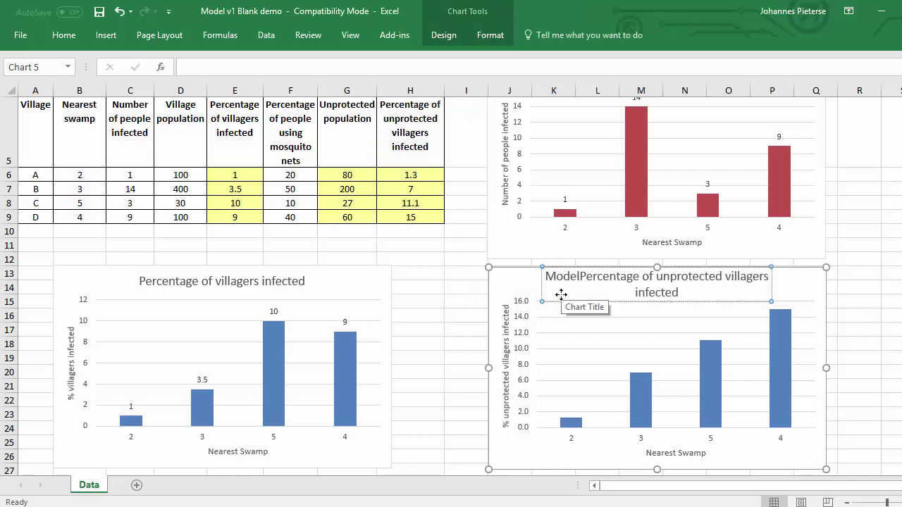
pyautogui.write(' £')
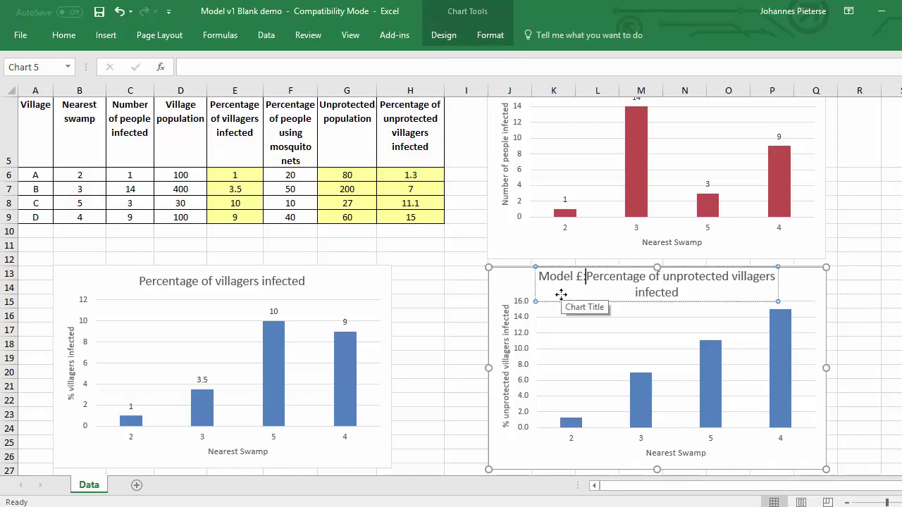
pyautogui.write(':')
pyautogui.press('BackSpace')
pyautogui.press('BackSpace')
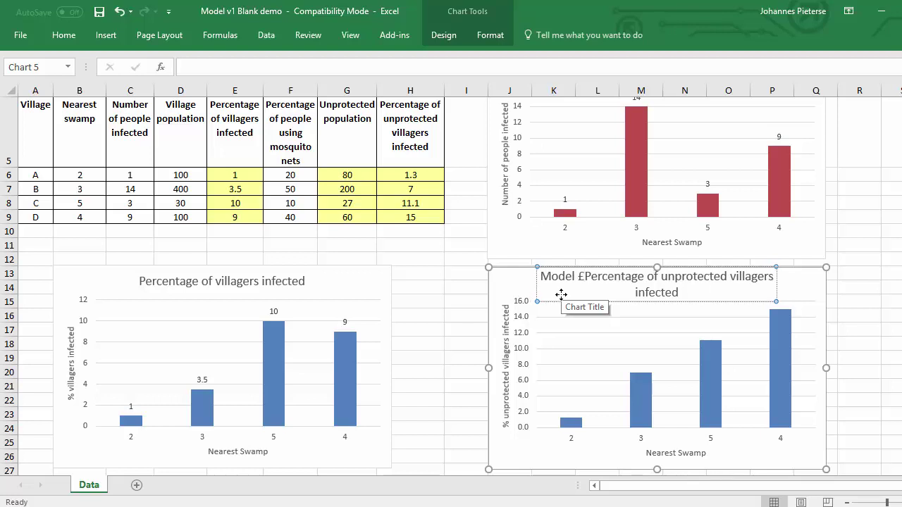
pyautogui.write('3:')
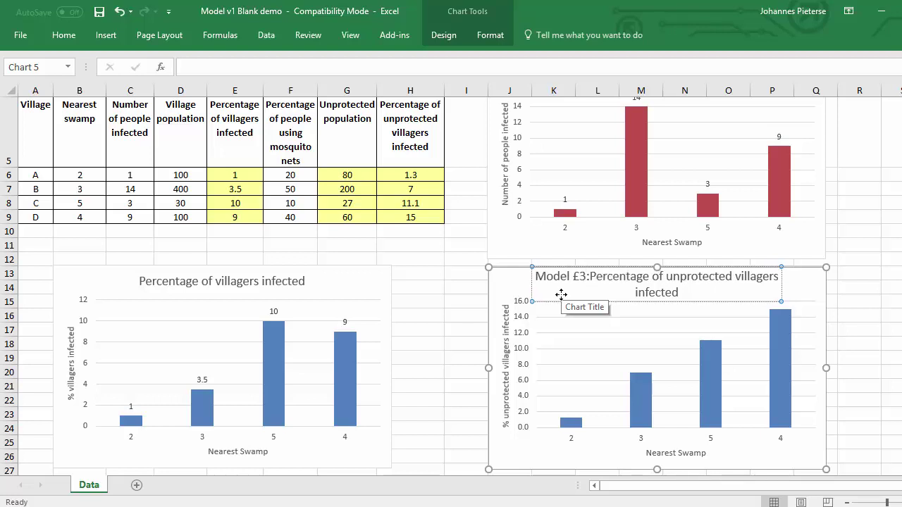
pyautogui.press('BackSpace')
pyautogui.press('BackSpace')
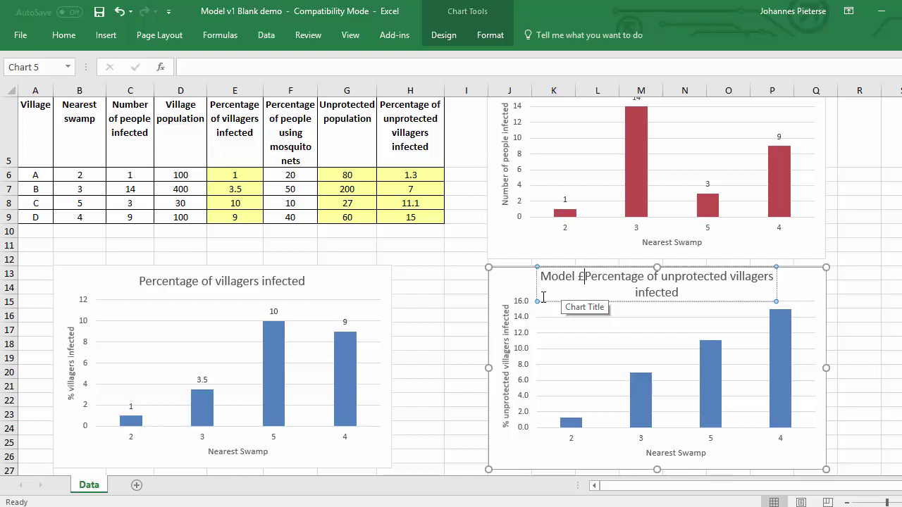
pyautogui.press('BackSpace')
pyautogui.write('3:')
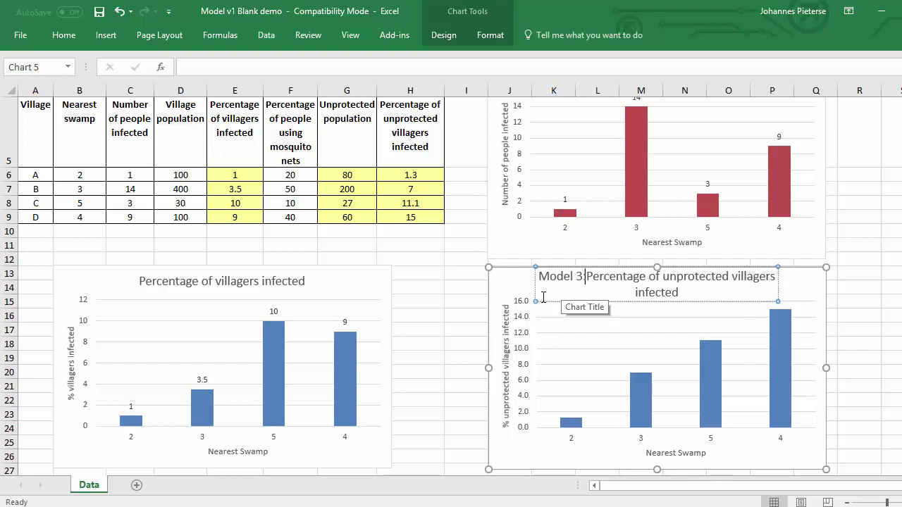
# - Prefix the title of the Percentage of villagers infected chart with "Model 2: "
pyautogui.click(141, 281)
pyautogui.write('Model')
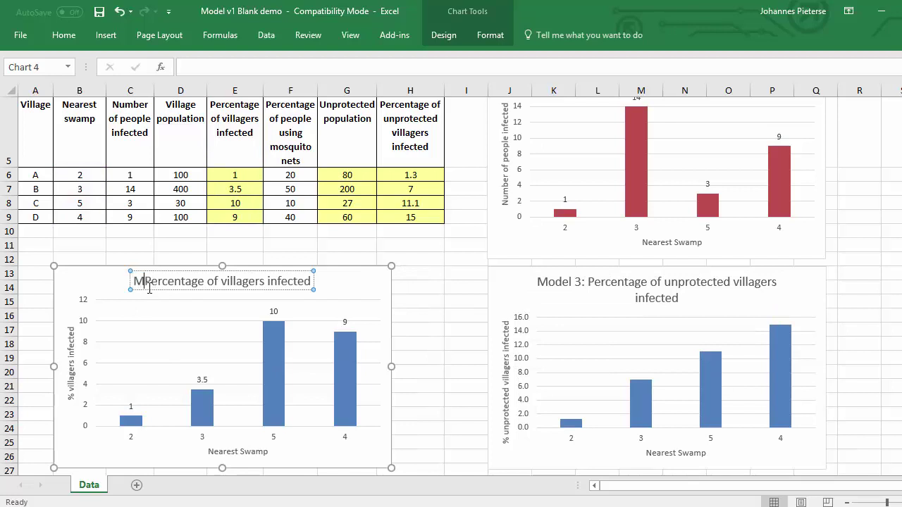
pyautogui.write(' 2:')
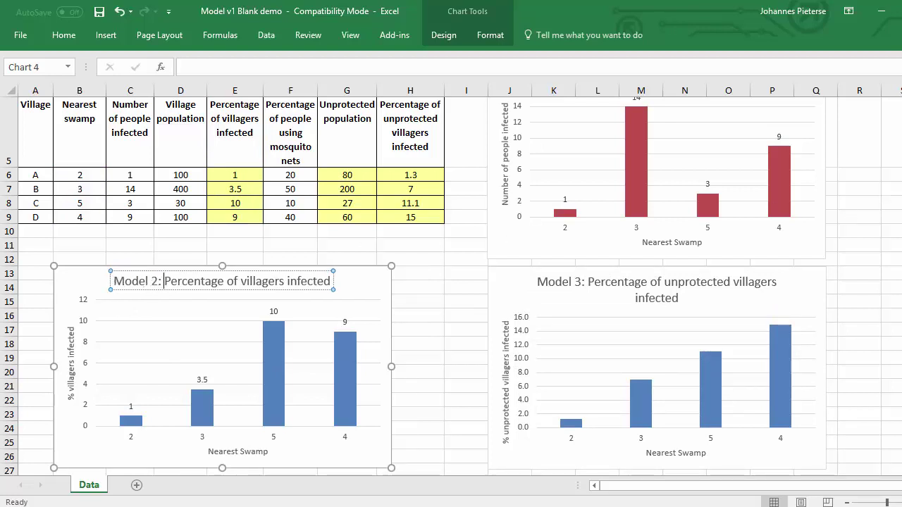
# - Prefix the title of the Number of people infected chart with "Model 1: " and deselect the chart
pyautogui.scroll(2, 451, 282)
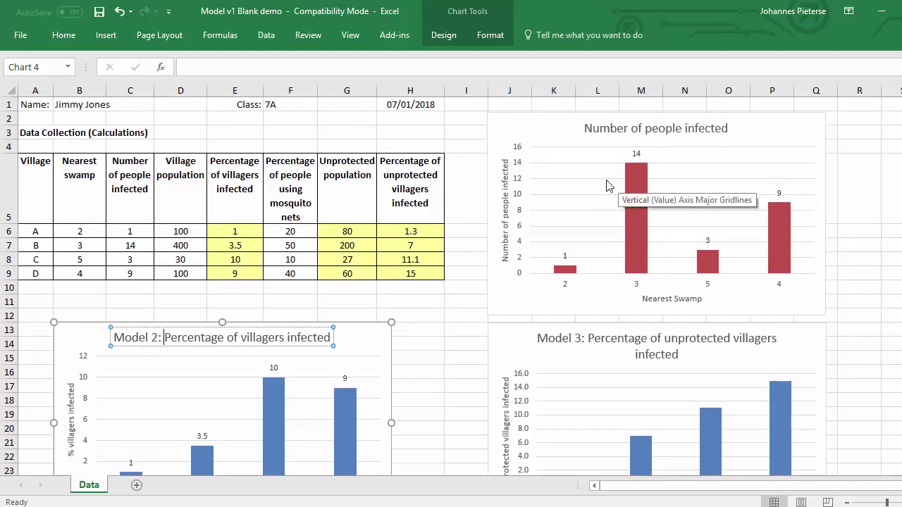
pyautogui.click(586, 128)
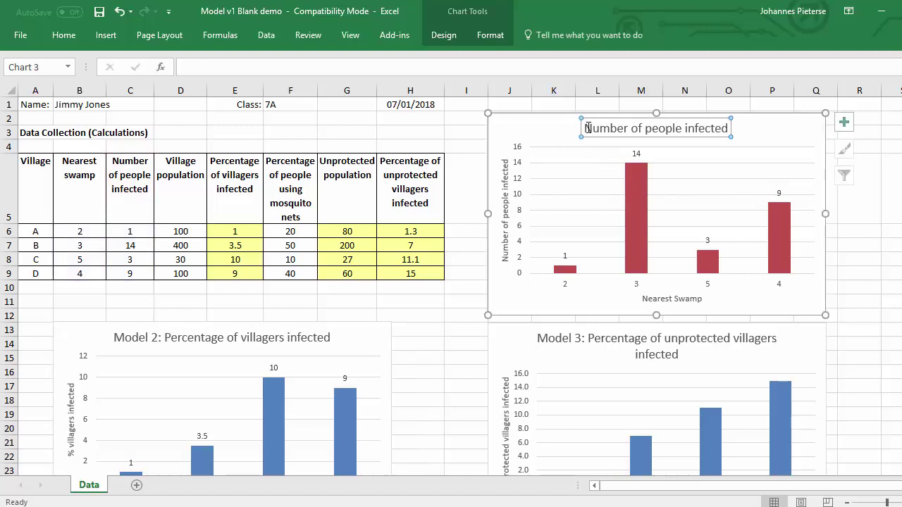
pyautogui.write('Model 1')
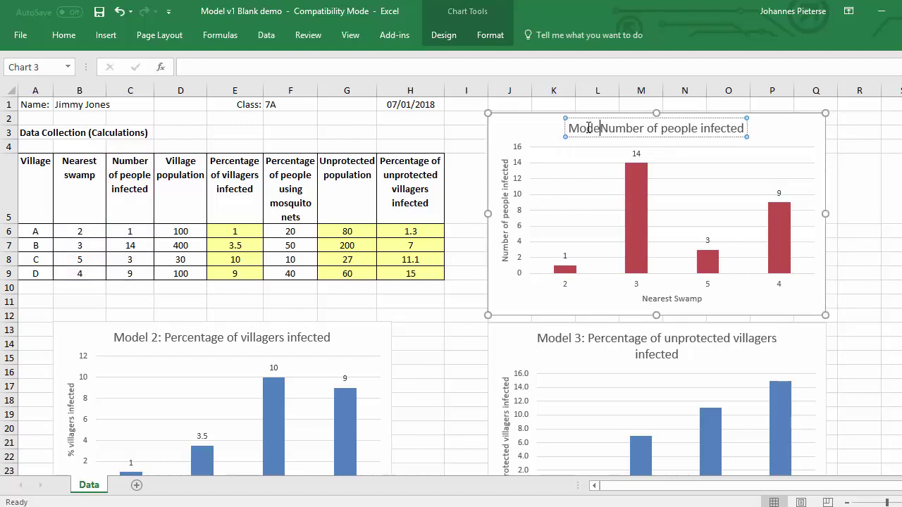
pyautogui.write(':')
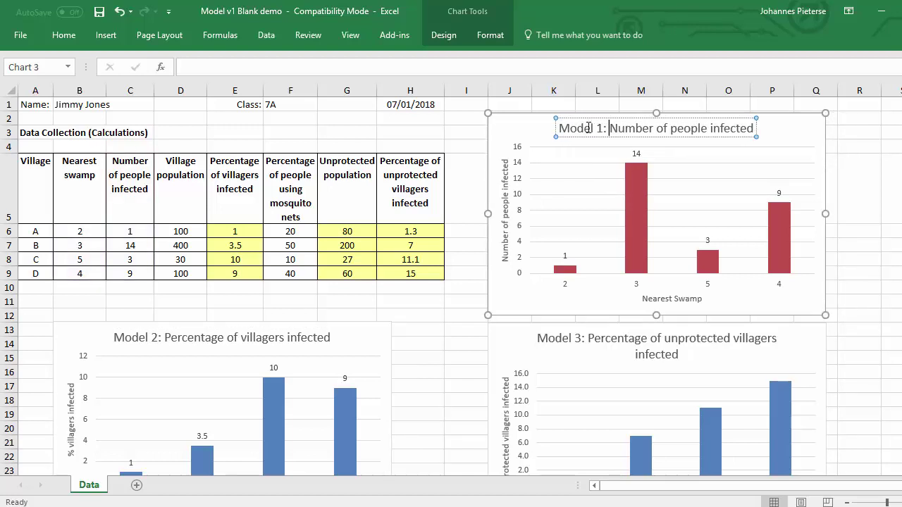
pyautogui.click(891, 129)
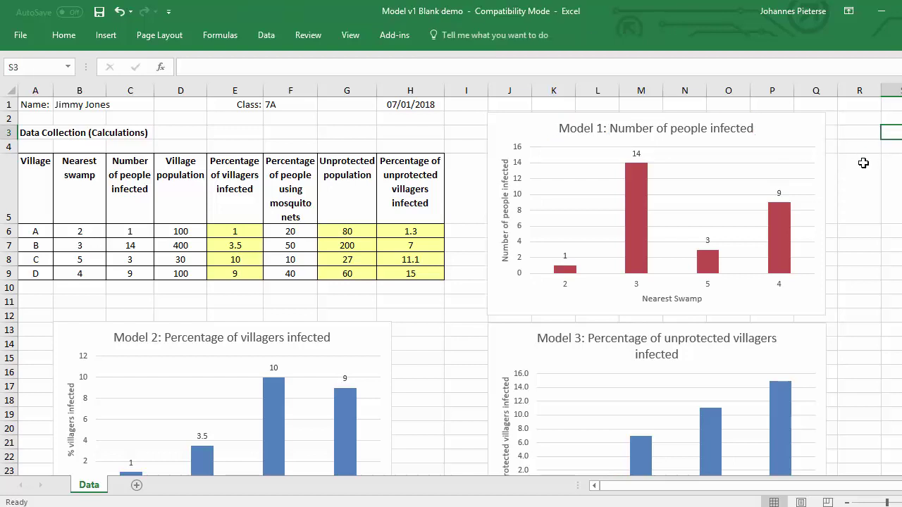
# - Change the column fill of the Model 1 chart to the same blue as the other two charts
pyautogui.click(781, 234)
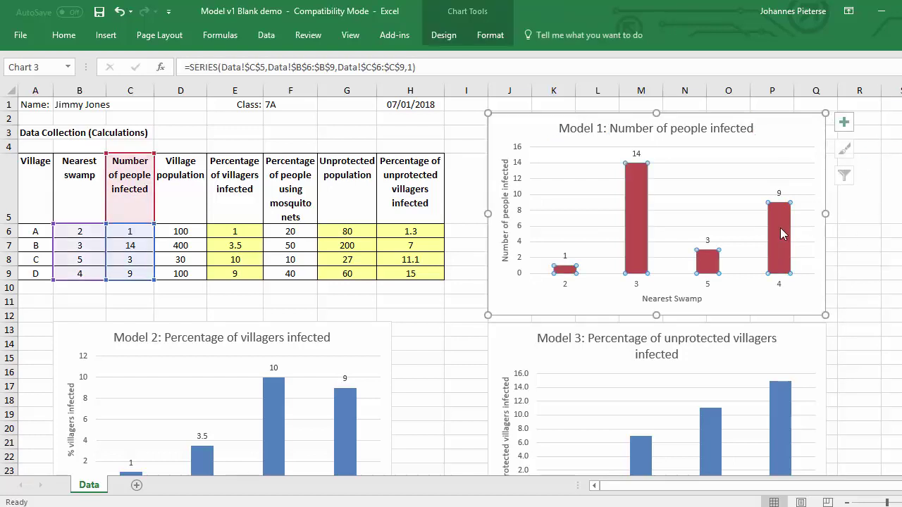
pyautogui.rightClick(780, 228)
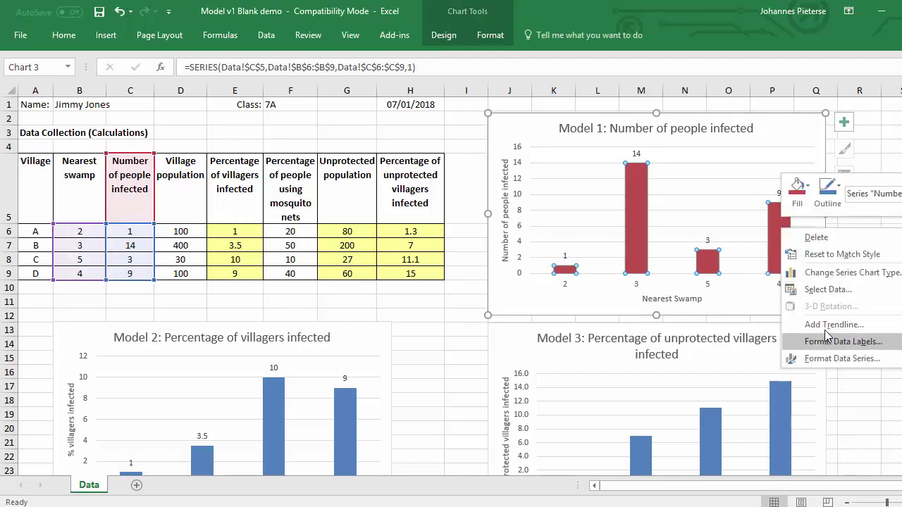
pyautogui.click(808, 192)
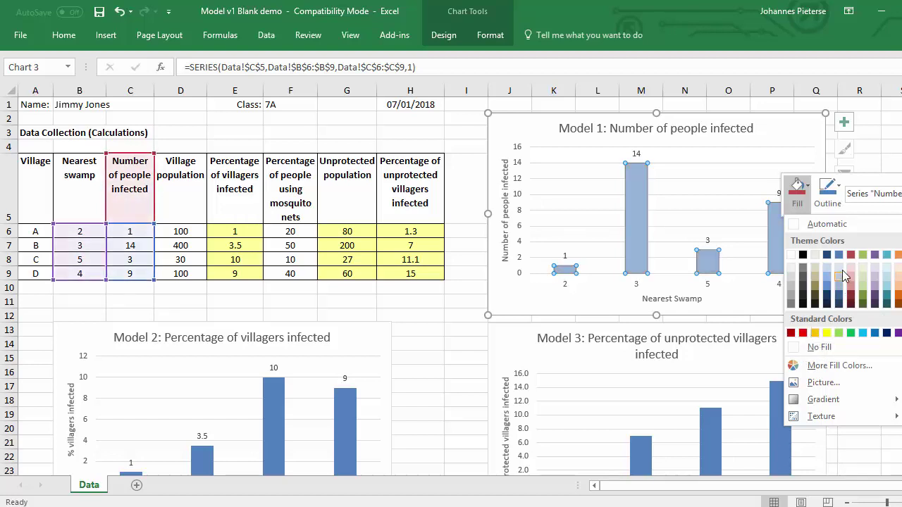
pyautogui.press('Escape')
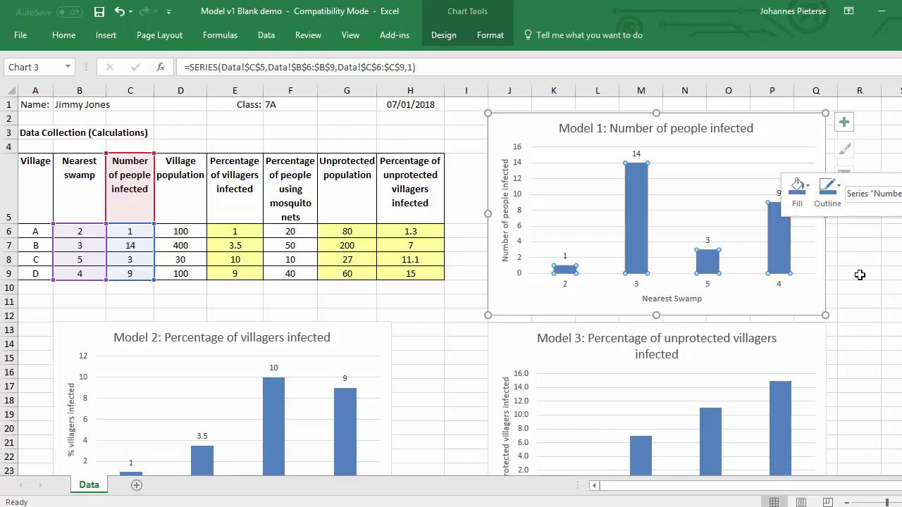
pyautogui.click(860, 275)
pyautogui.moveTo(900, 262); pyautogui.dragTo(825, 279)
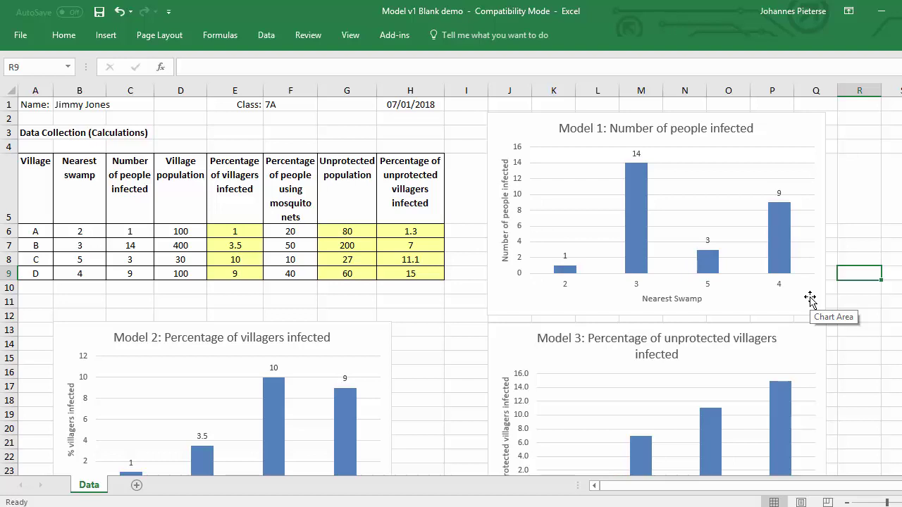
pyautogui.moveTo(899, 238); pyautogui.dragTo(900, 241)
pyautogui.scroll(1, 238, 242)
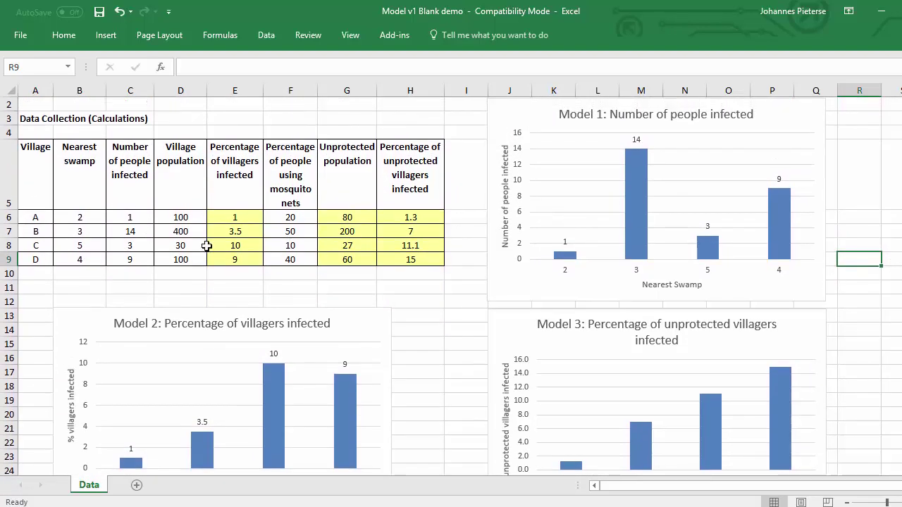
# - Examine the village data table and the Model 1 chart's source data against the village populations in D6:D9
pyautogui.moveTo(46, 182); pyautogui.dragTo(427, 260)
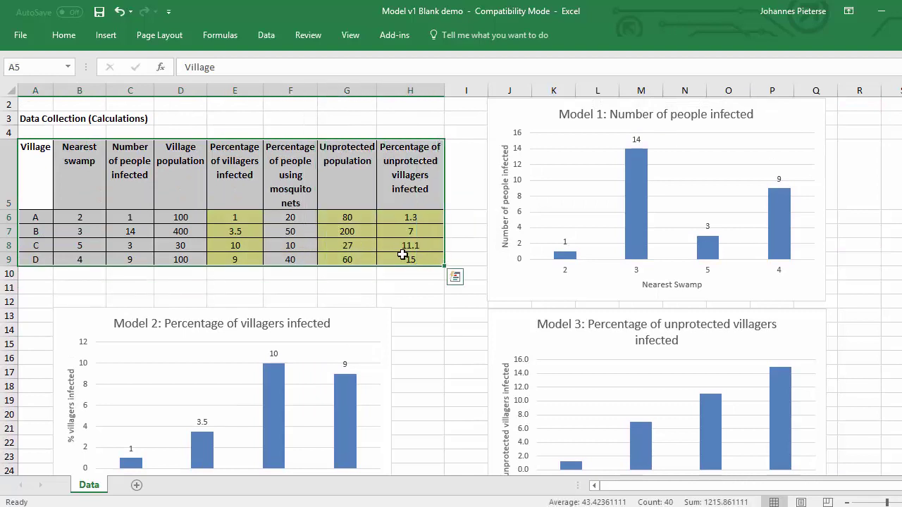
pyautogui.click(454, 248)
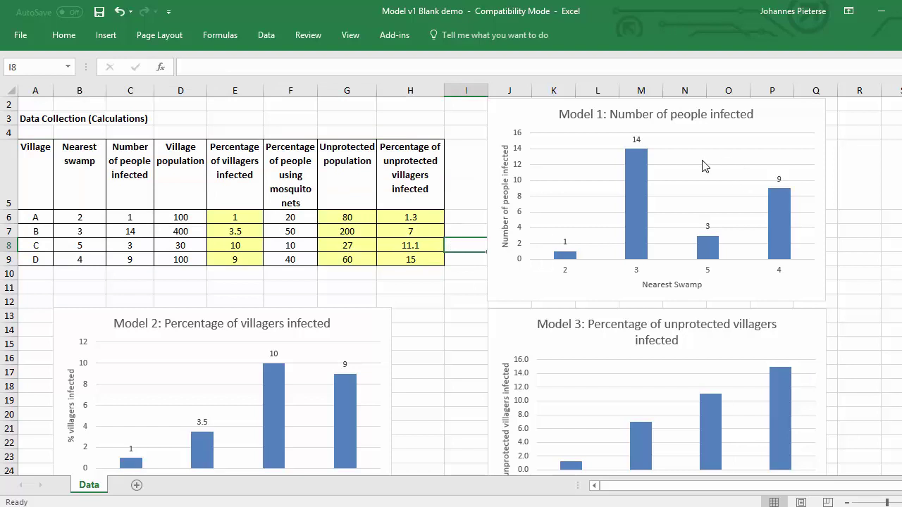
pyautogui.click(791, 116)
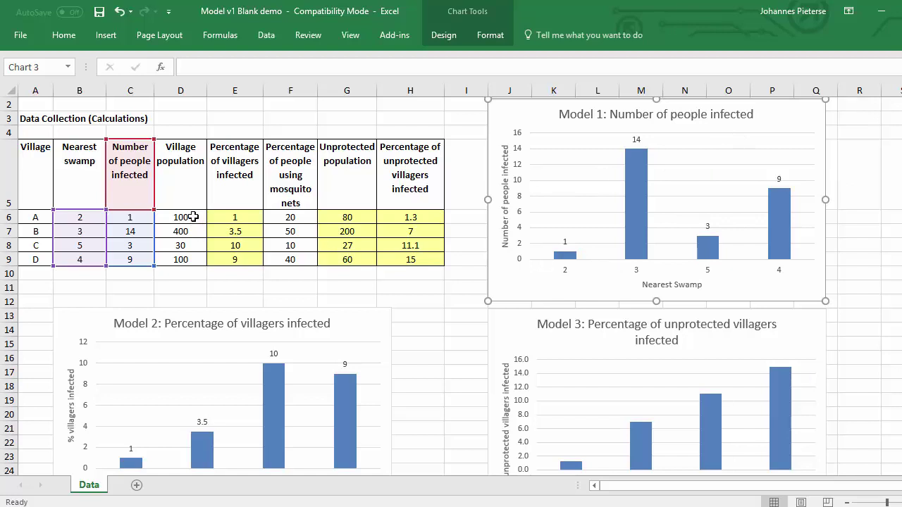
pyautogui.click(192, 233)
pyautogui.click(192, 244)
pyautogui.click(192, 260)
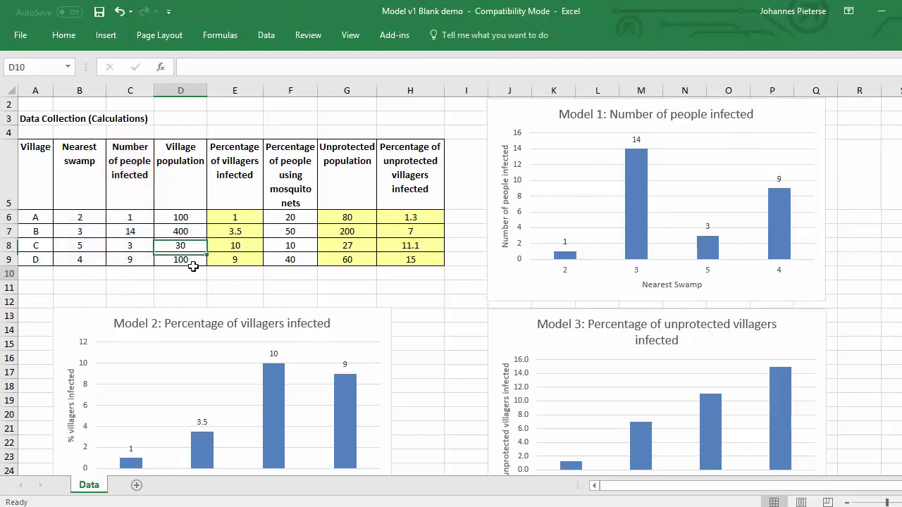
pyautogui.press('Down')
pyautogui.click(195, 233)
pyautogui.click(191, 220)
pyautogui.click(191, 233)
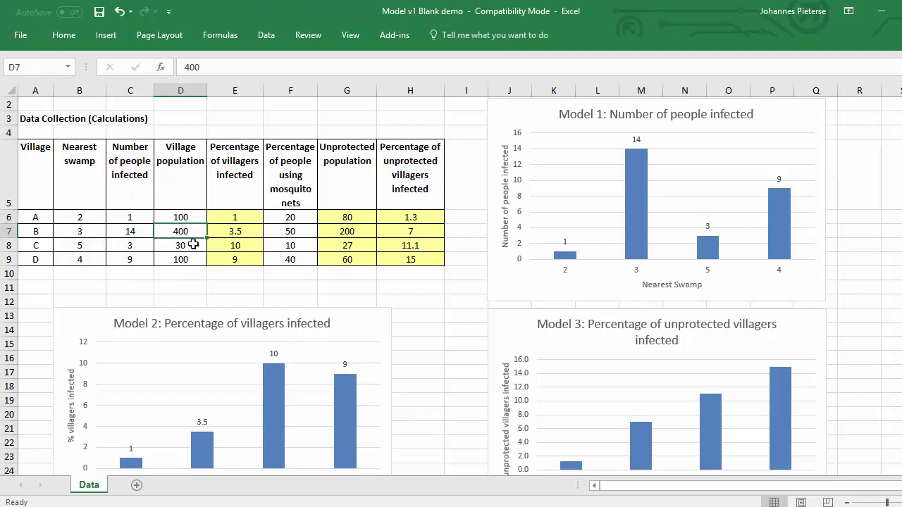
pyautogui.click(194, 245)
pyautogui.click(194, 258)
pyautogui.click(184, 218)
pyautogui.click(186, 233)
pyautogui.click(186, 245)
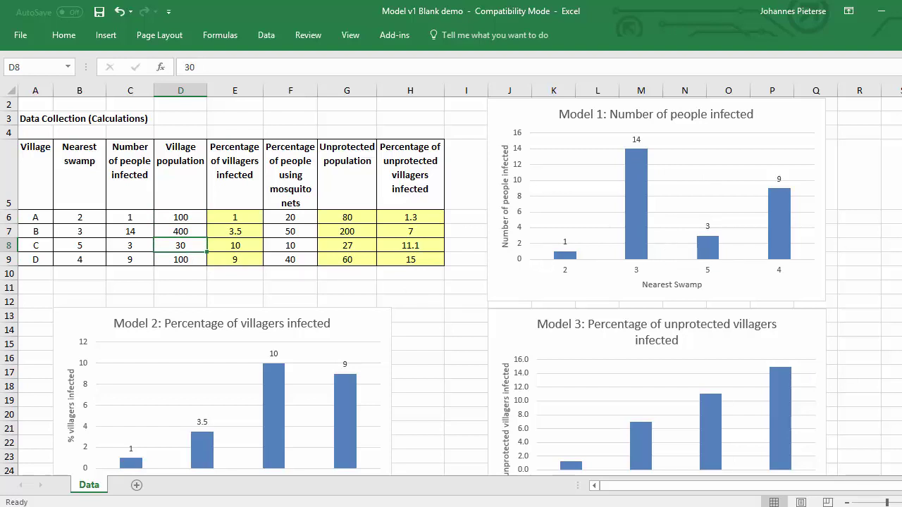
# - Examine the source data of the Model 2 and Model 3 charts along with the mosquito net percentages in F6:F9
pyautogui.scroll(-5, 451, 282)
pyautogui.scroll(3, 451, 282)
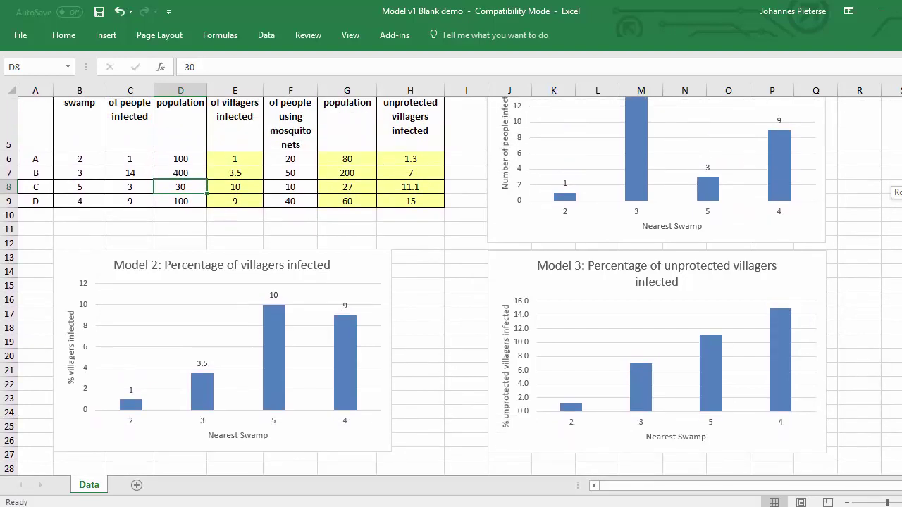
pyautogui.scroll(1, 451, 282)
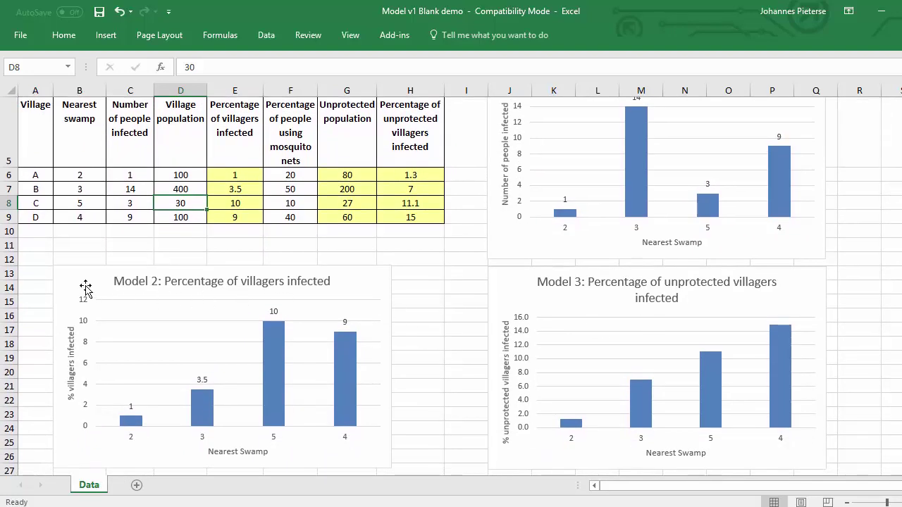
pyautogui.click(85, 286)
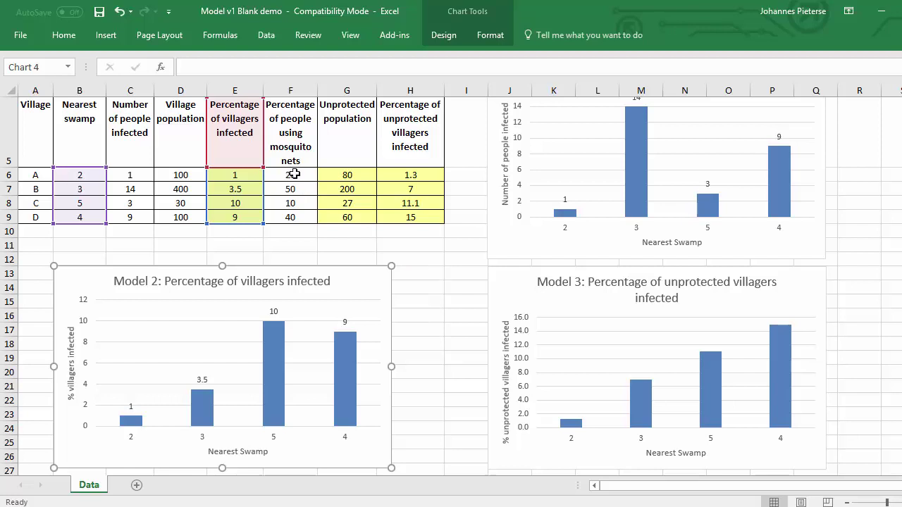
pyautogui.moveTo(293, 174); pyautogui.dragTo(296, 212)
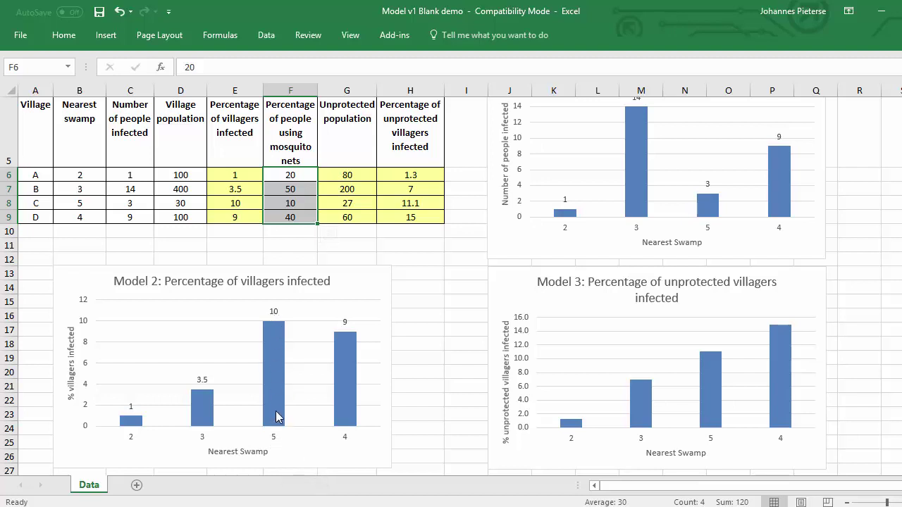
pyautogui.click(822, 280)
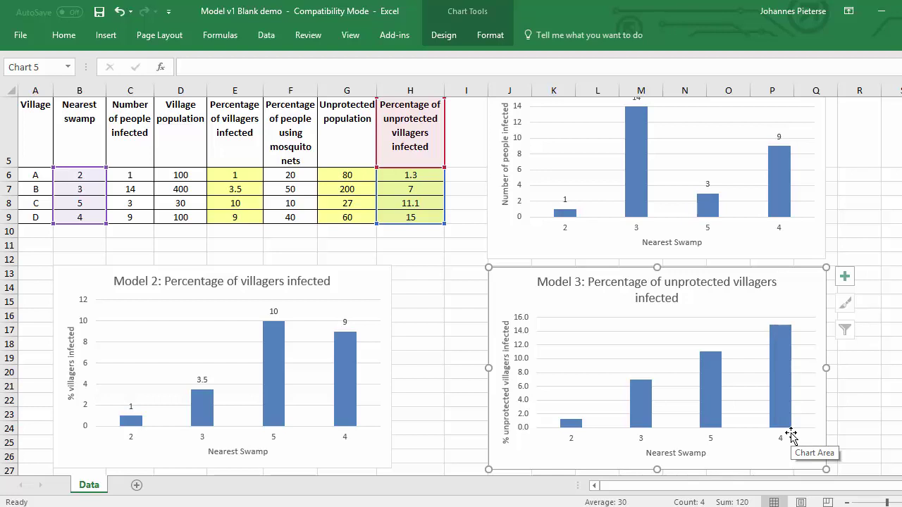
pyautogui.click(783, 376)
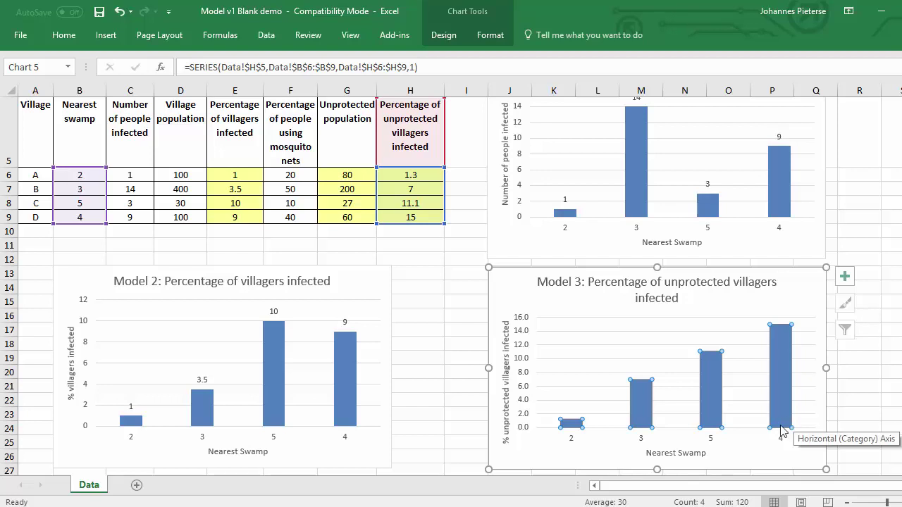
pyautogui.click(858, 418)
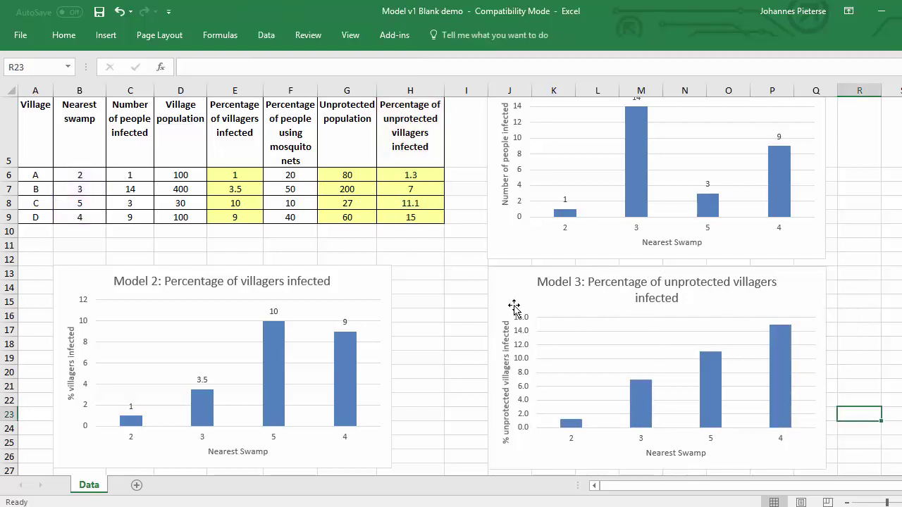
pyautogui.click(494, 277)
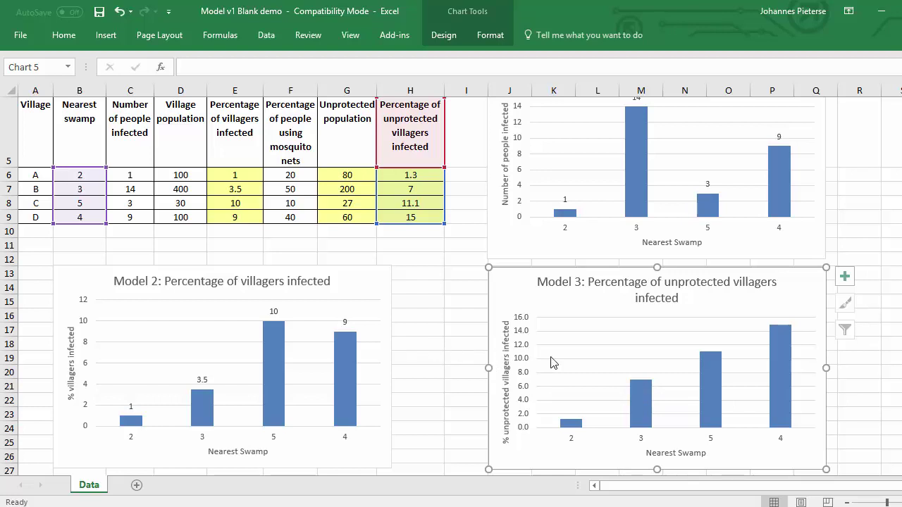
pyautogui.click(453, 321)
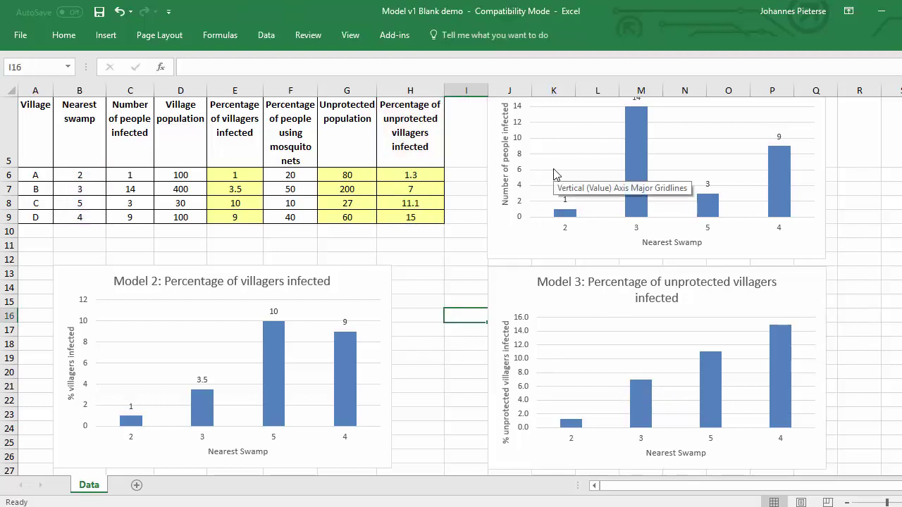